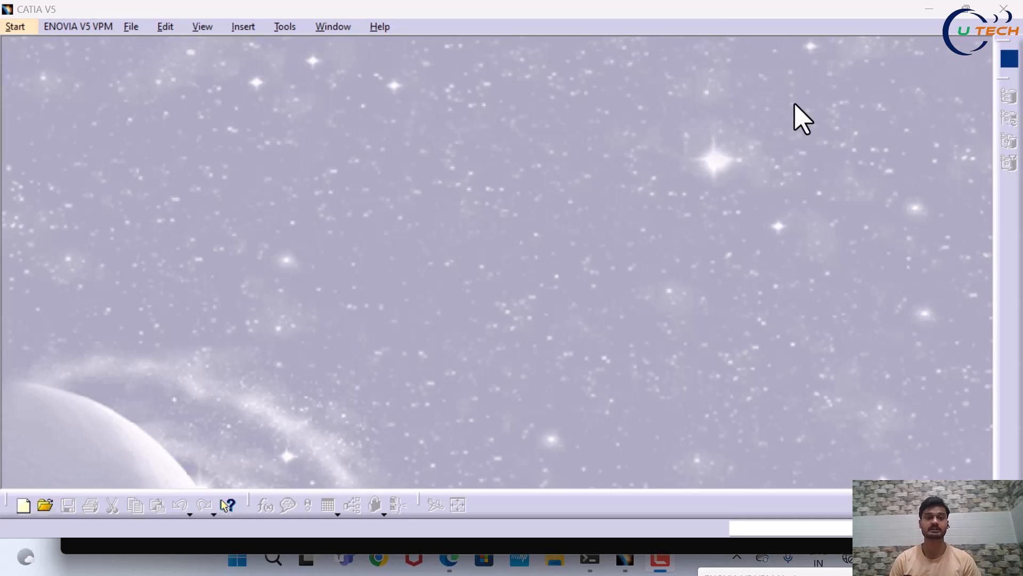
Step: Create a new part named Part1 in the Part Design workbench with hybrid design enabled
click(20, 27)
mouse_move(53, 65)
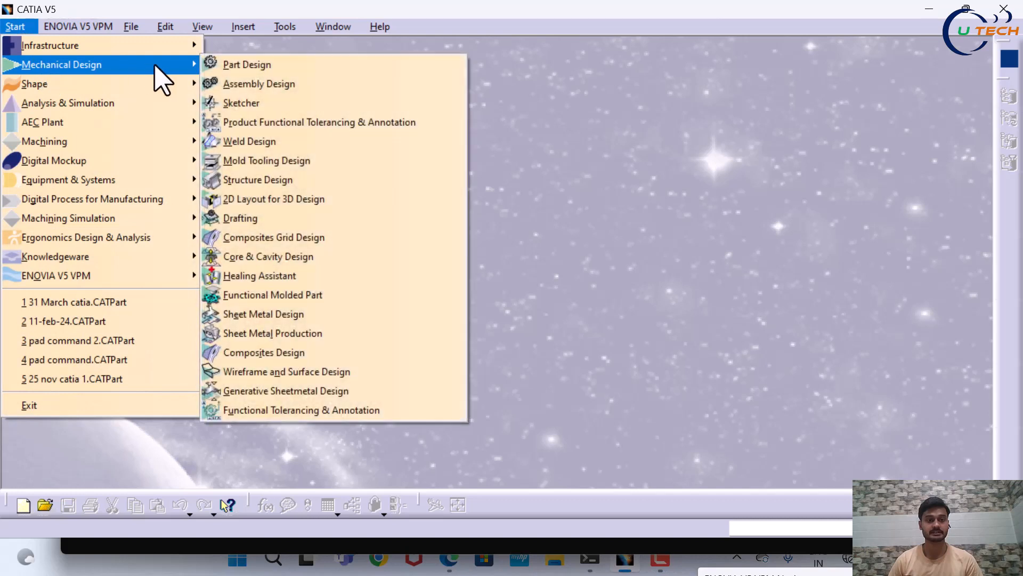
click(228, 80)
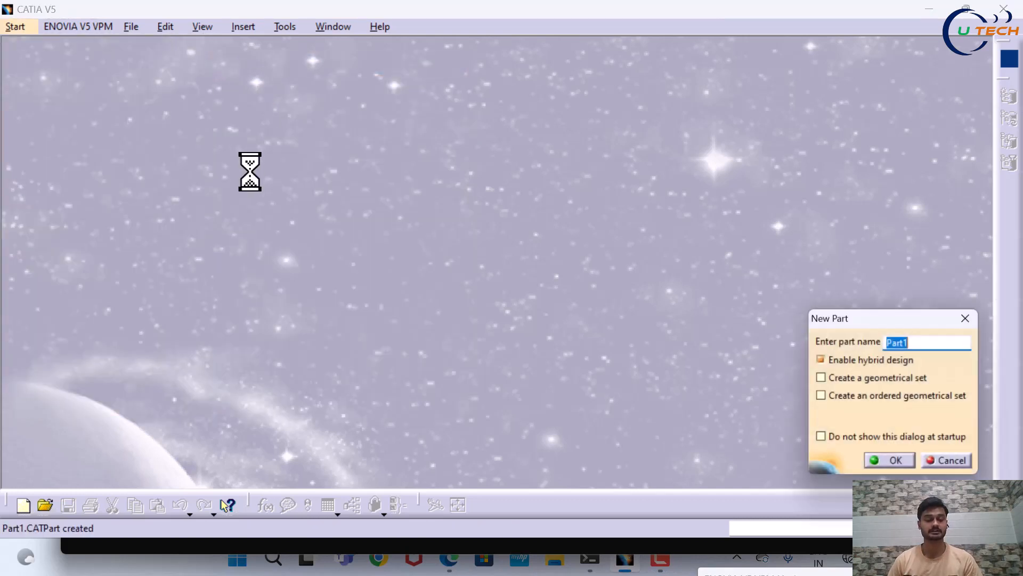
click(898, 465)
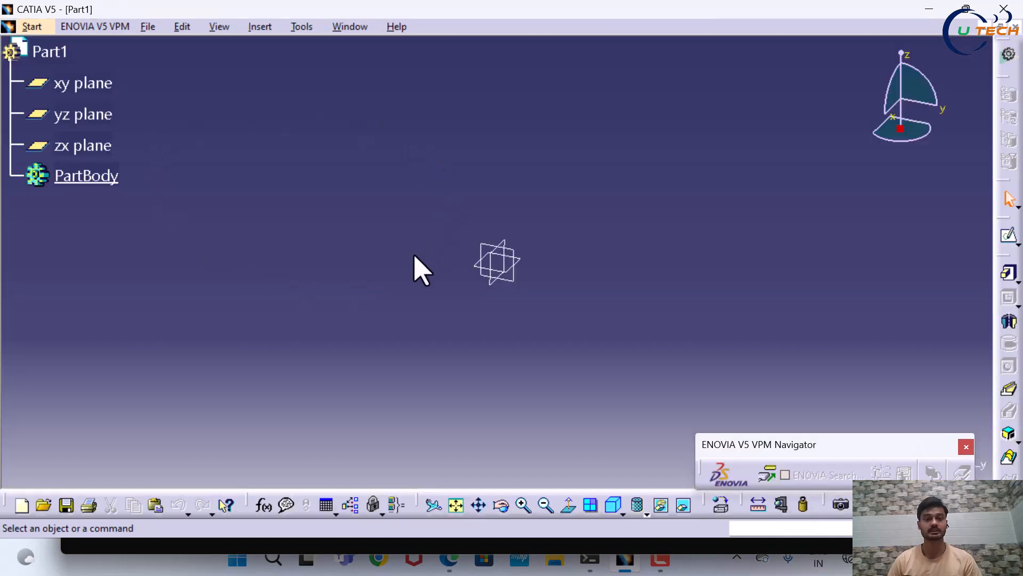
Step: Create a positioned sketch on the yz plane with implicit origin and orientation
click(518, 256)
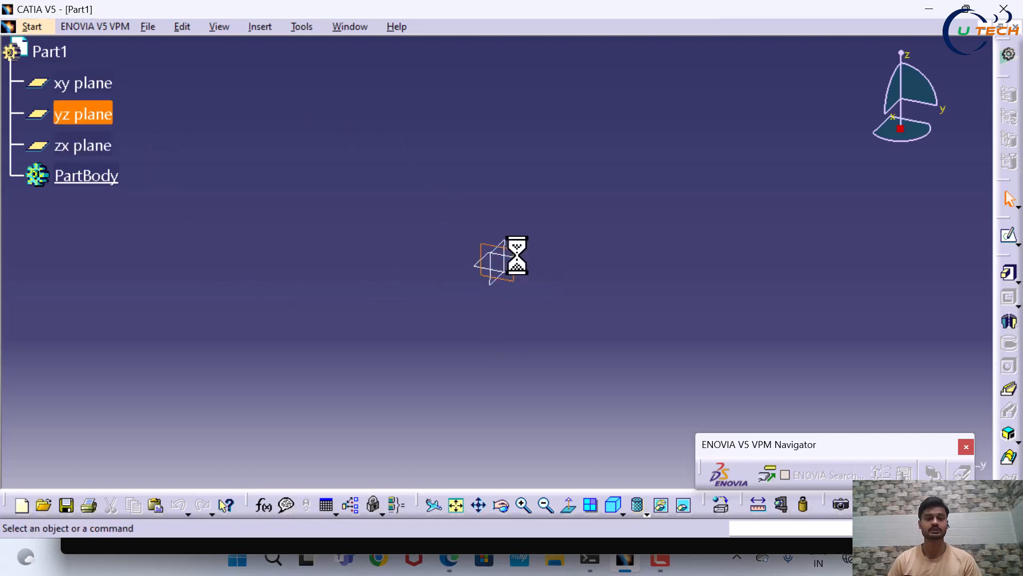
click(1018, 244)
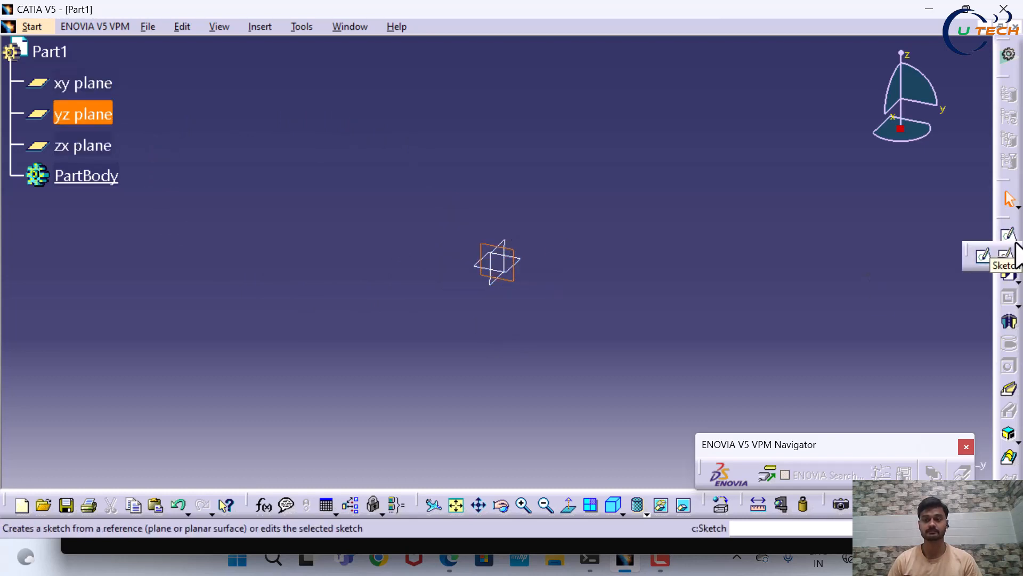
click(1009, 257)
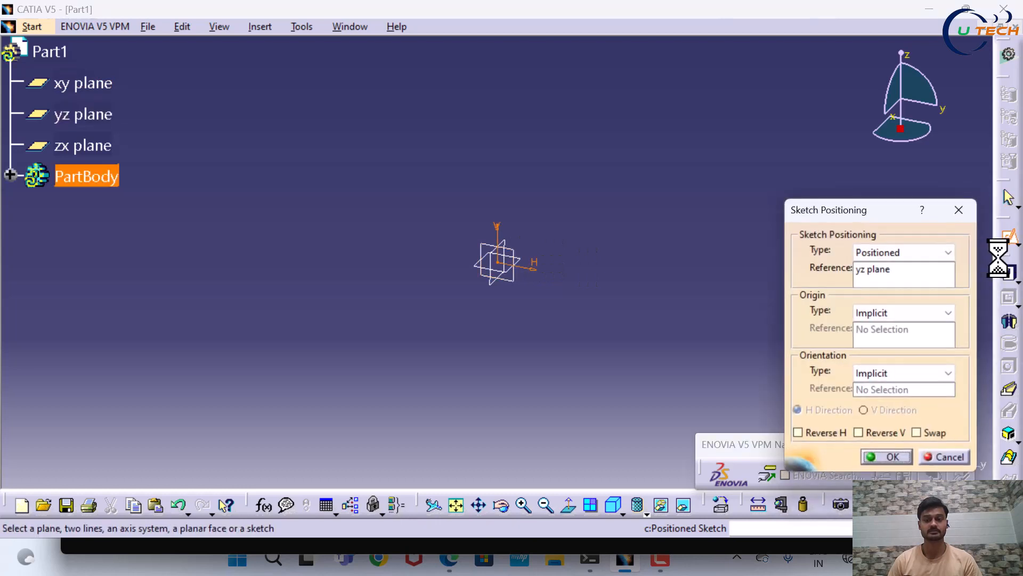
click(895, 462)
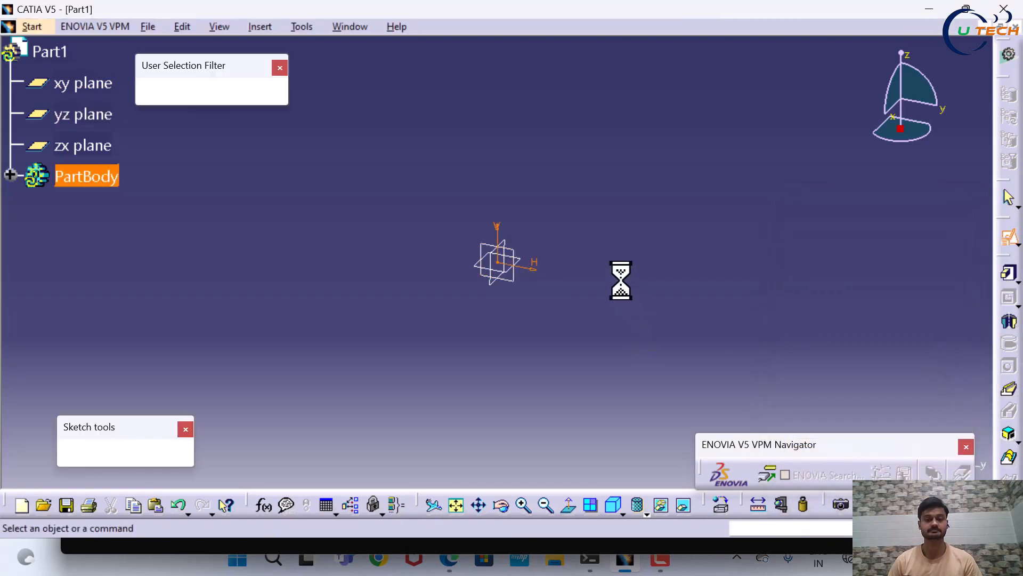
mouse_move(613, 251)
middle_down()
mouse_move(523, 261)
mouse_move(465, 245)
mouse_move(462, 262)
mouse_move(425, 283)
mouse_move(397, 280)
mouse_move(528, 316)
middle_up()
click(667, 507)
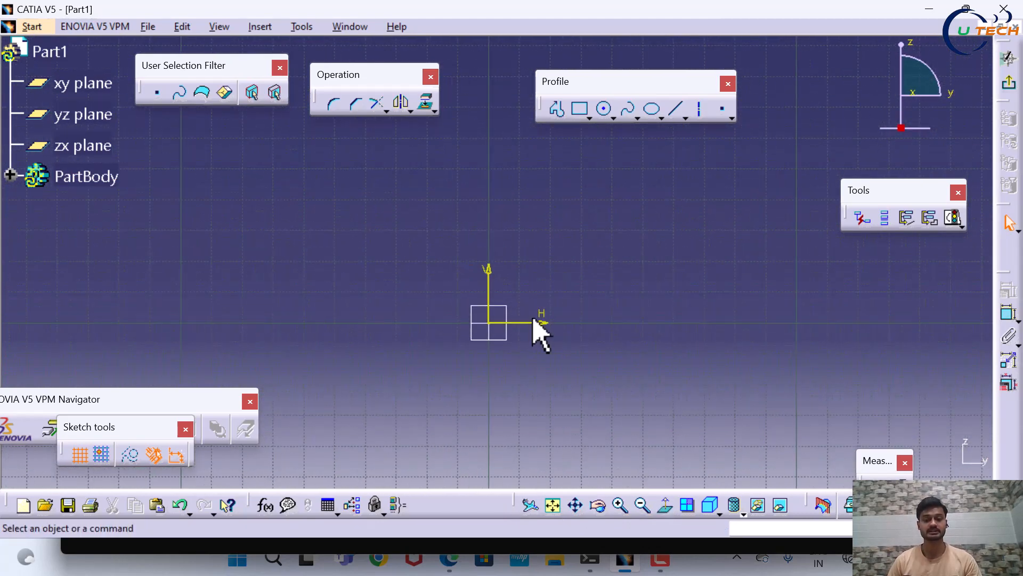
Step: Following the first figure in 2D drawings.pdf, sketch a profile from the origin: about 22 mm horizontal, then a notch about 22 mm high and 21 mm wide
click(447, 567)
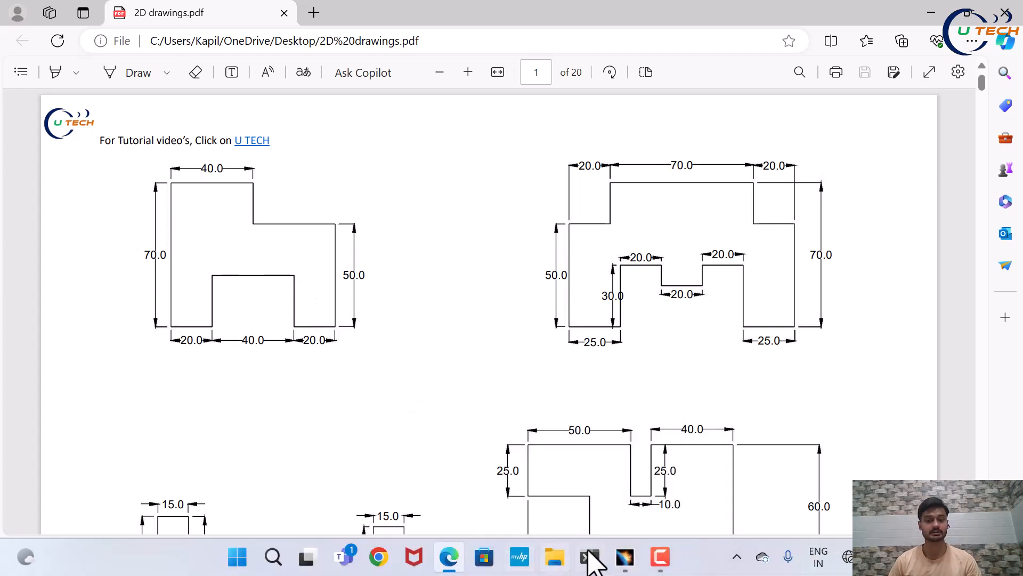
click(625, 558)
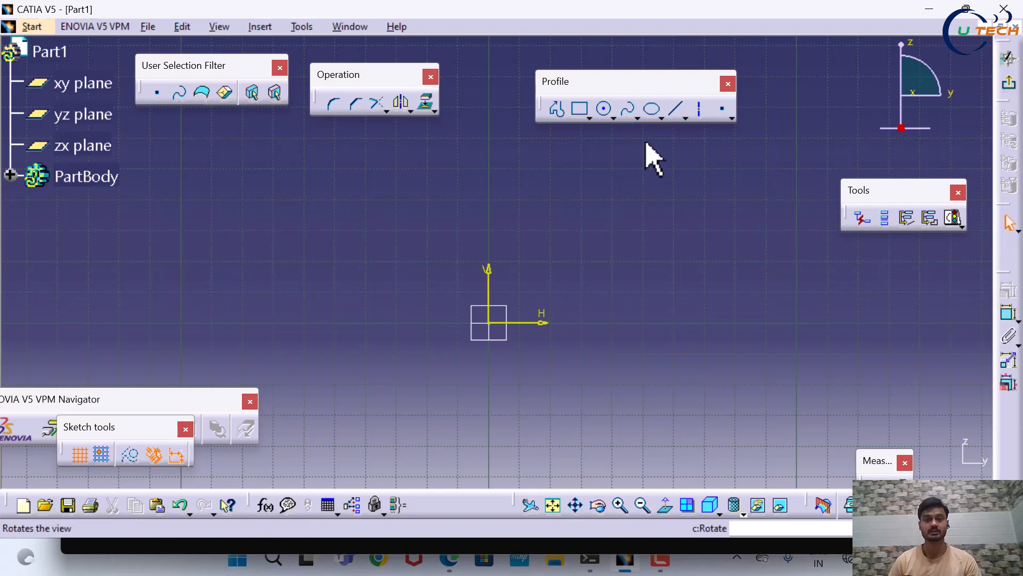
click(558, 109)
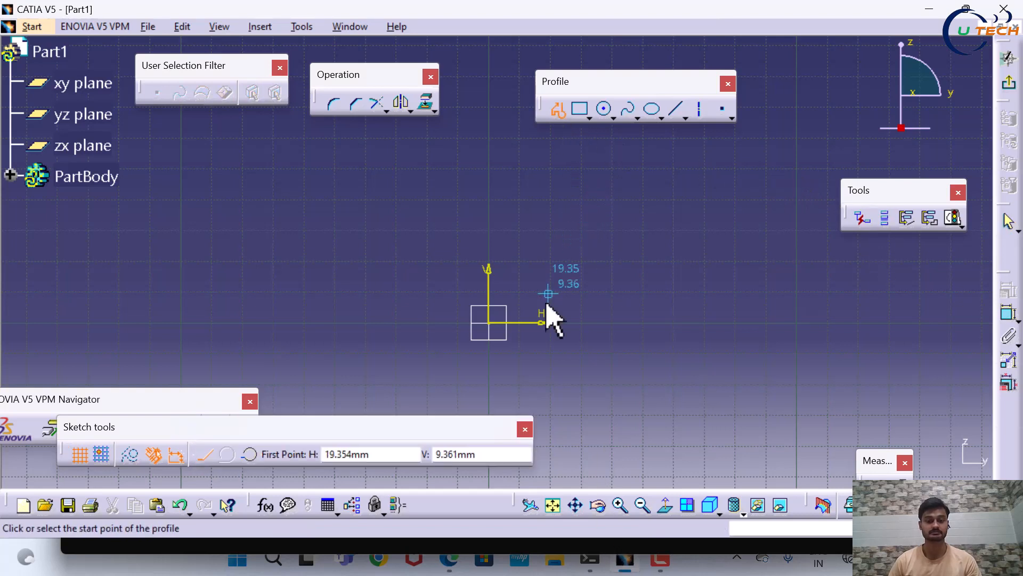
click(448, 566)
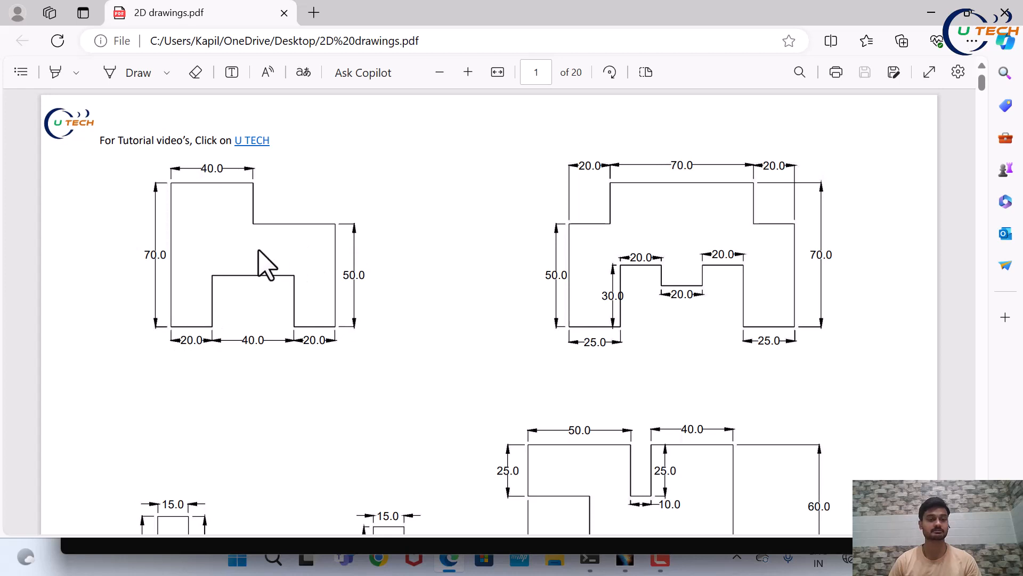
click(626, 561)
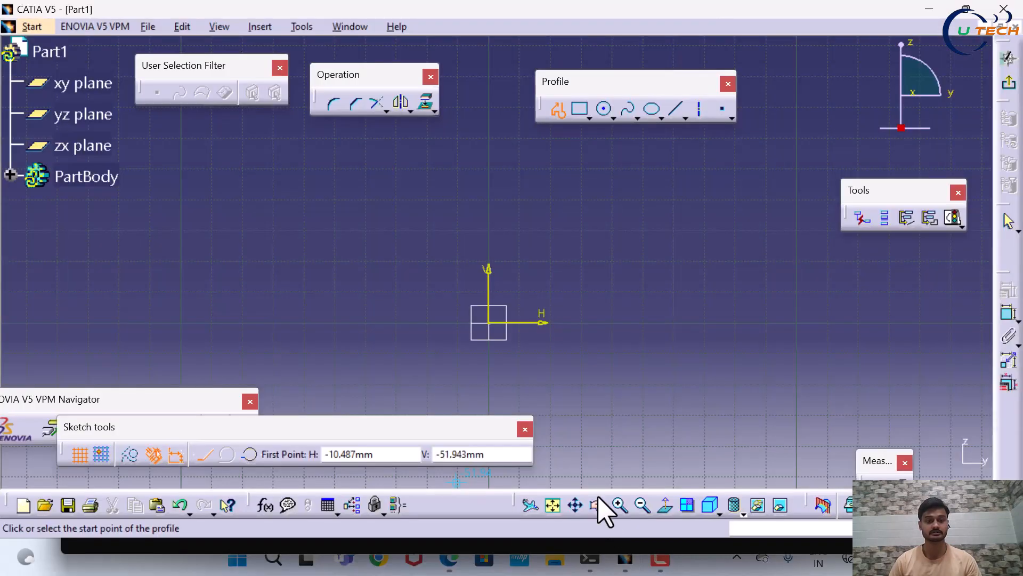
click(489, 322)
click(558, 324)
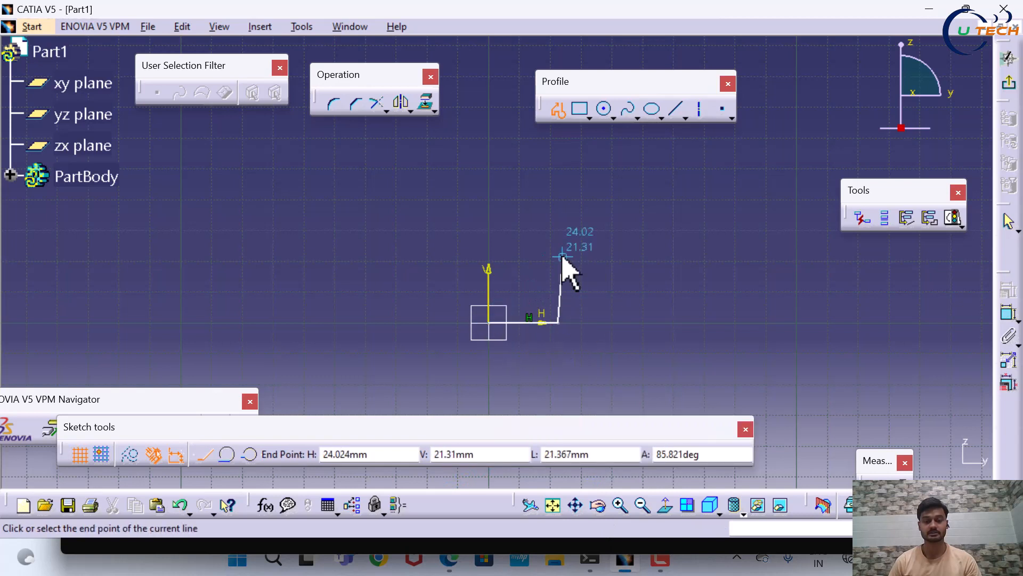
click(557, 253)
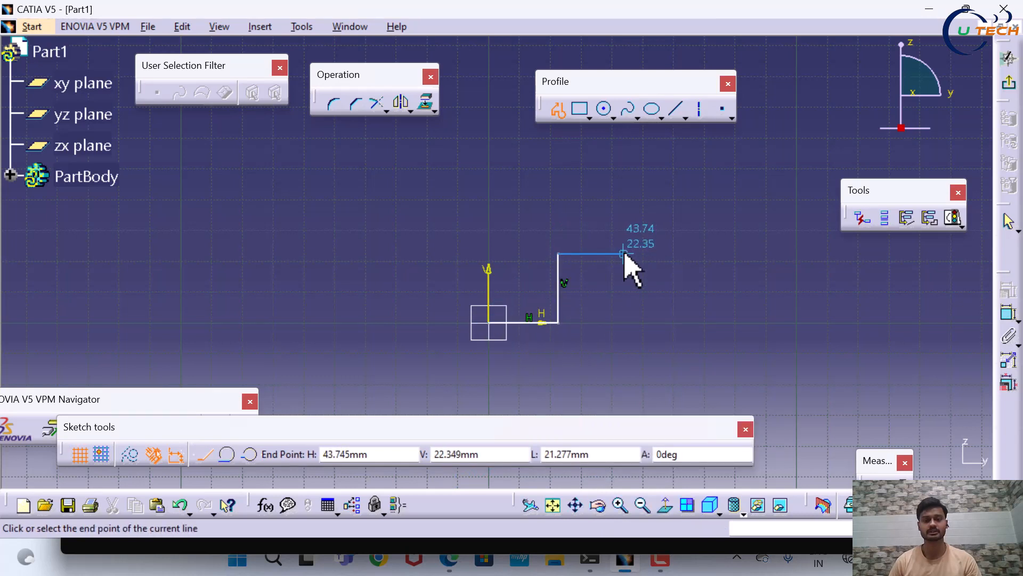
double_click(624, 254)
click(624, 322)
Step: Complete the profile with the right foot, a right side about 37 mm high and the stepped upper edge, closing it at the origin
click(702, 322)
click(701, 209)
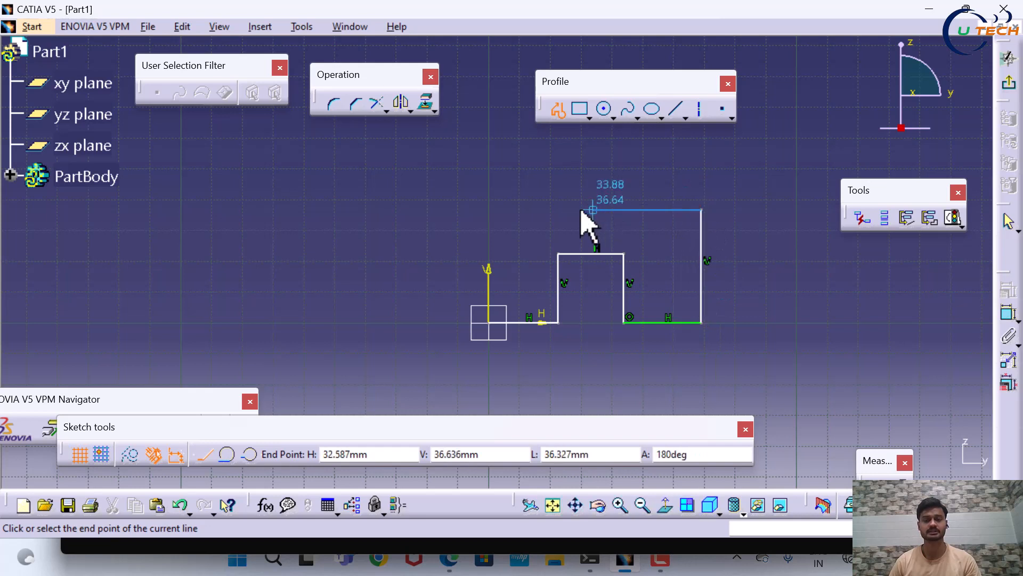
click(582, 209)
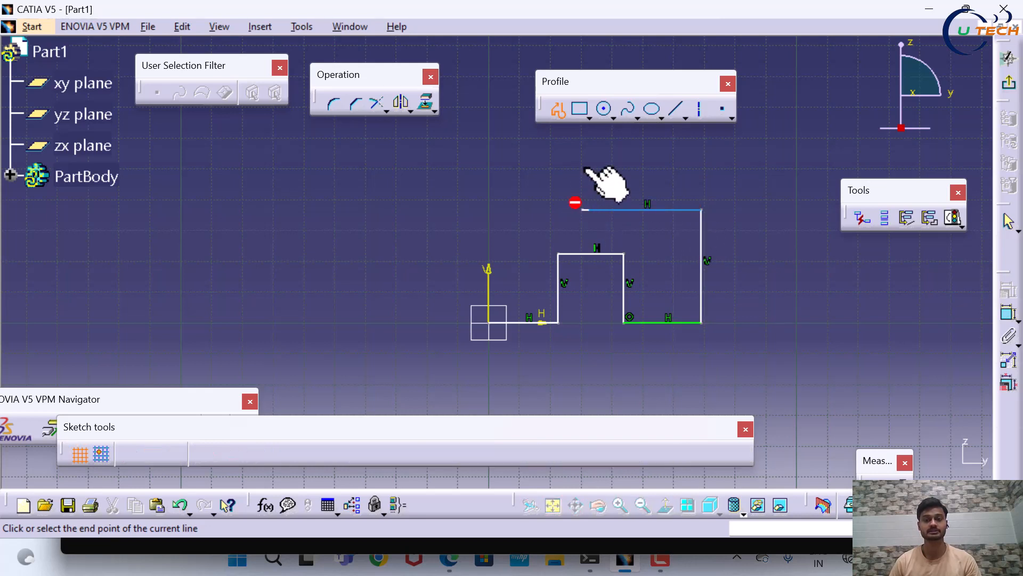
key(alt+Tab)
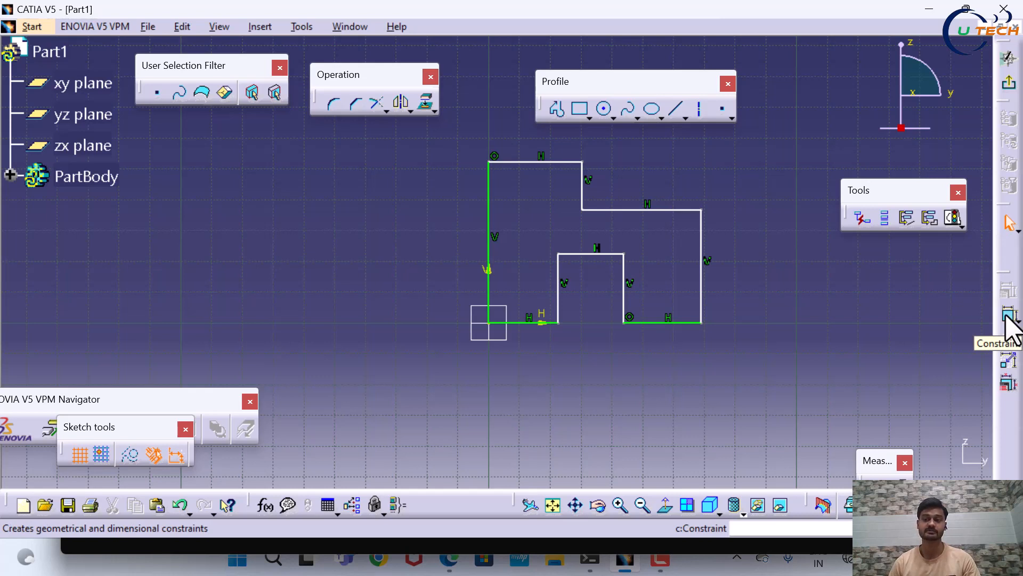
Step: Dimension the bottom-left horizontal edge starting at the origin and set its length to 20 mm
click(1007, 316)
click(537, 322)
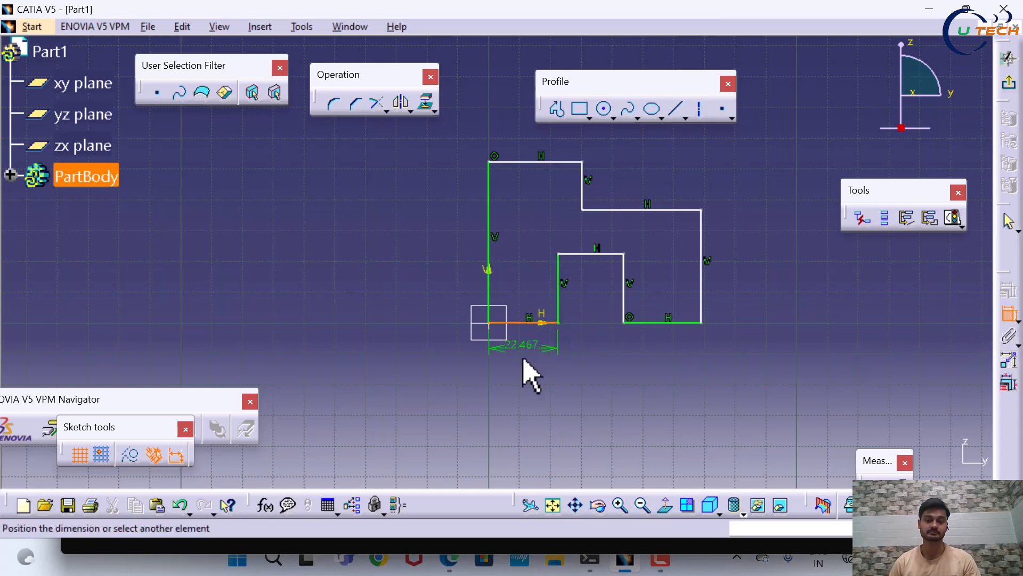
click(523, 375)
double_click(519, 363)
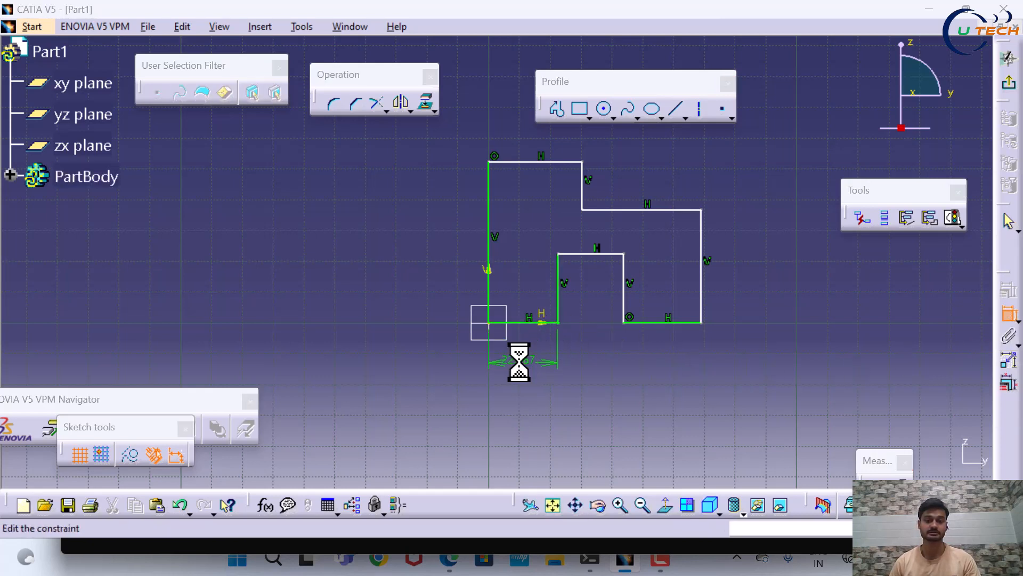
text(20mm)
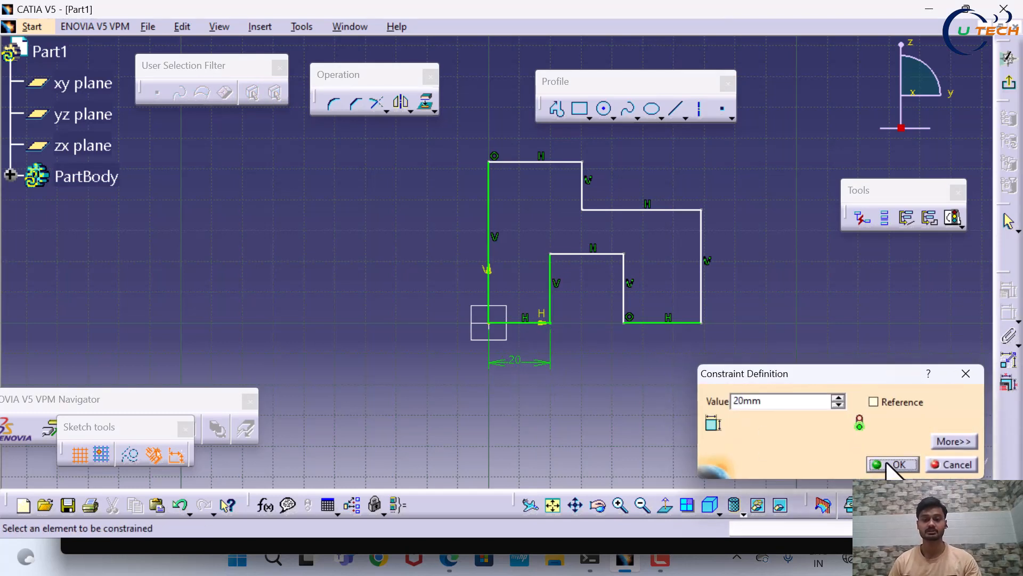
click(894, 464)
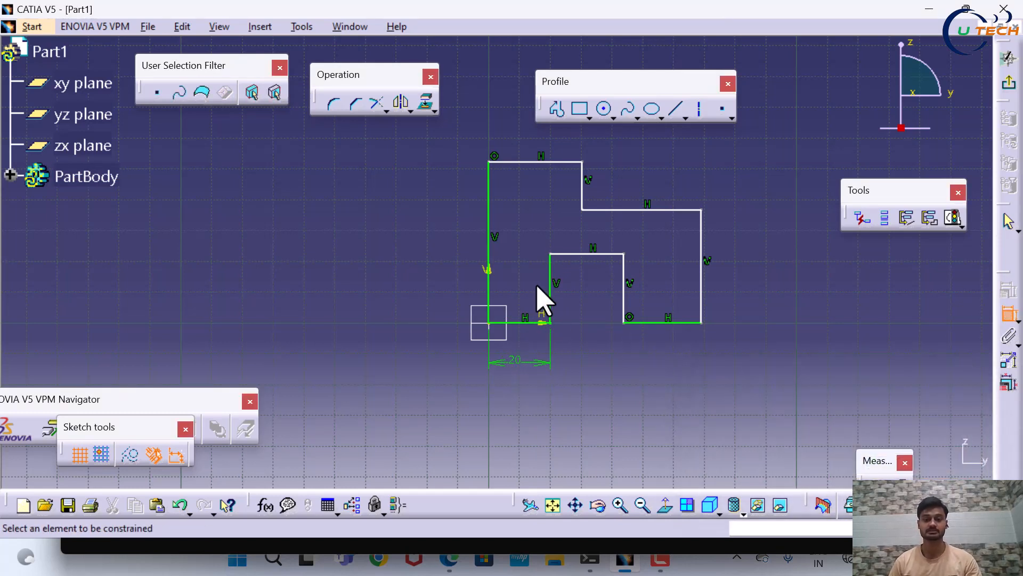
Step: Dimension the notch's left vertical edge and set its height to 25 mm
click(554, 294)
click(565, 299)
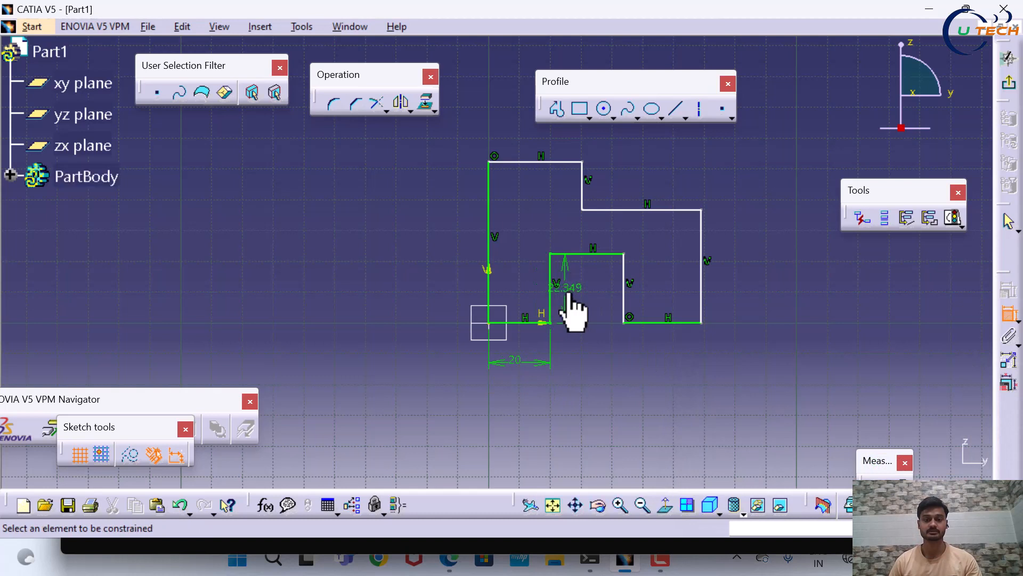
double_click(566, 296)
text(25)
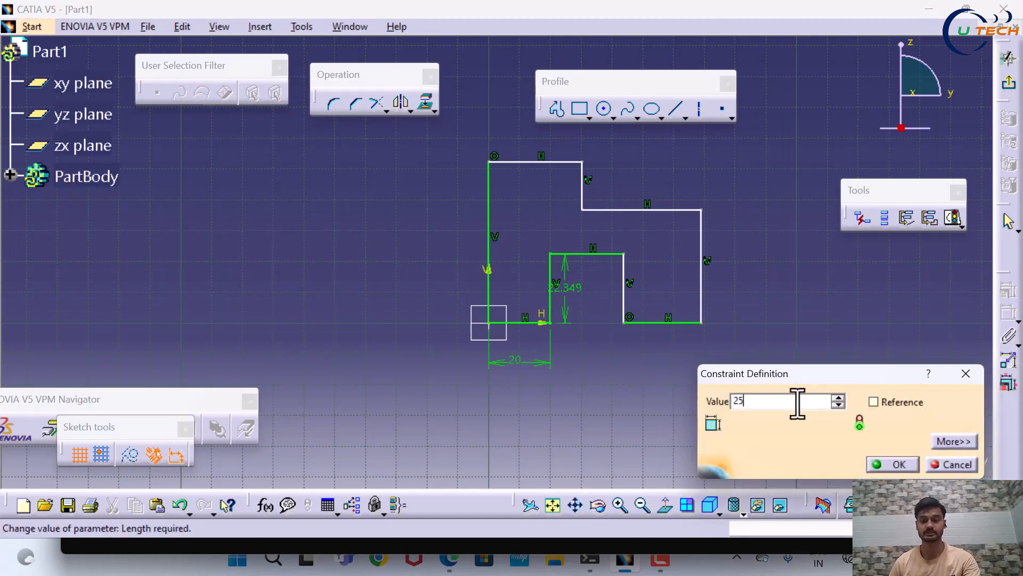
click(897, 464)
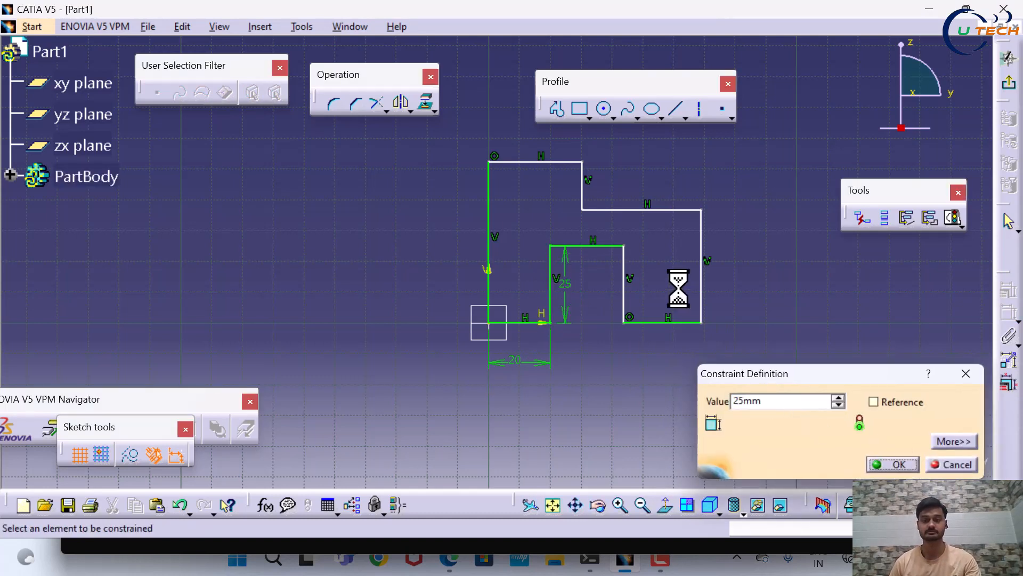
Step: Dimension the notch's top edge and set its width to 40 mm according to the PDF drawing
click(597, 247)
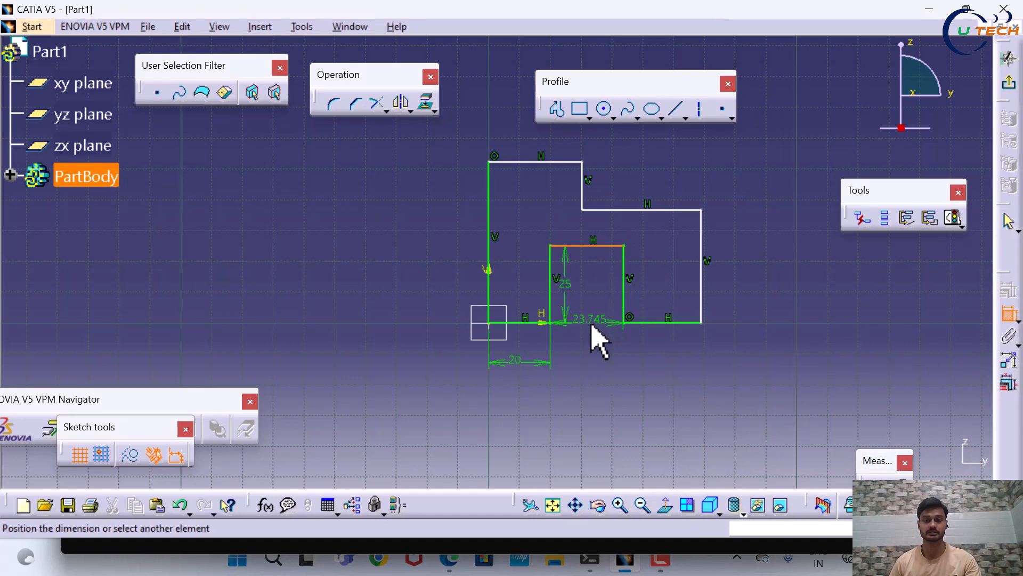
click(598, 305)
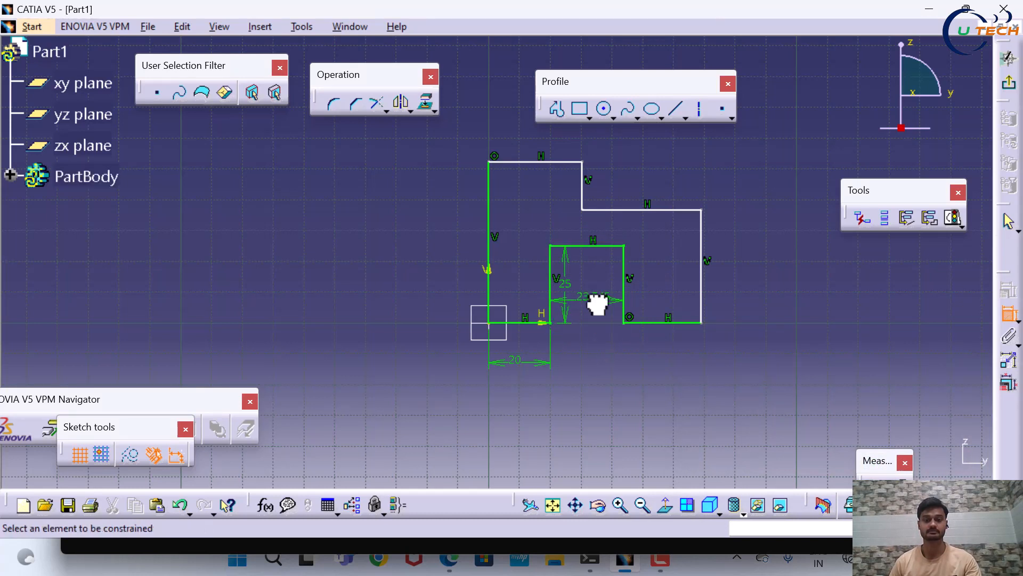
double_click(597, 303)
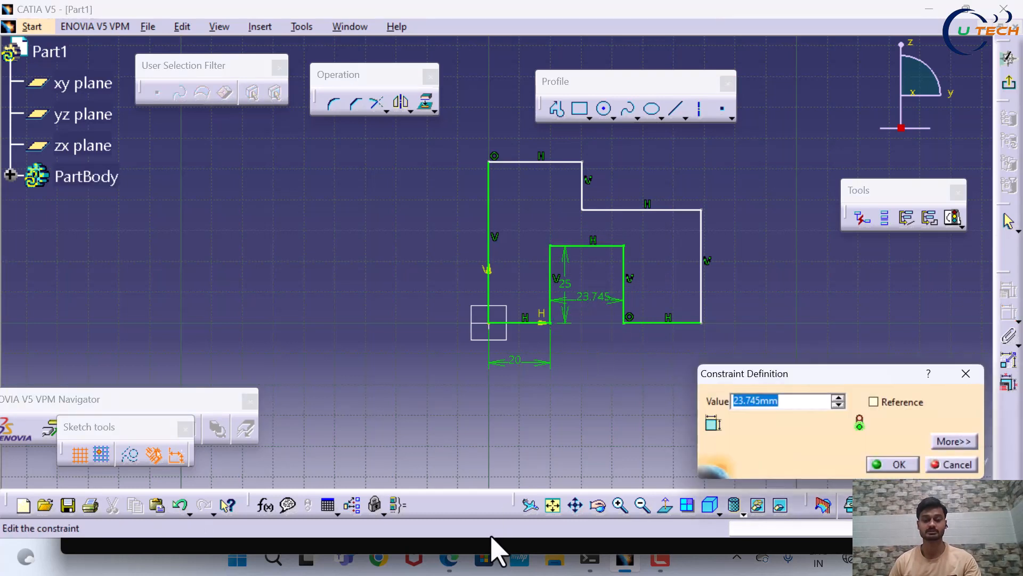
click(450, 563)
click(450, 562)
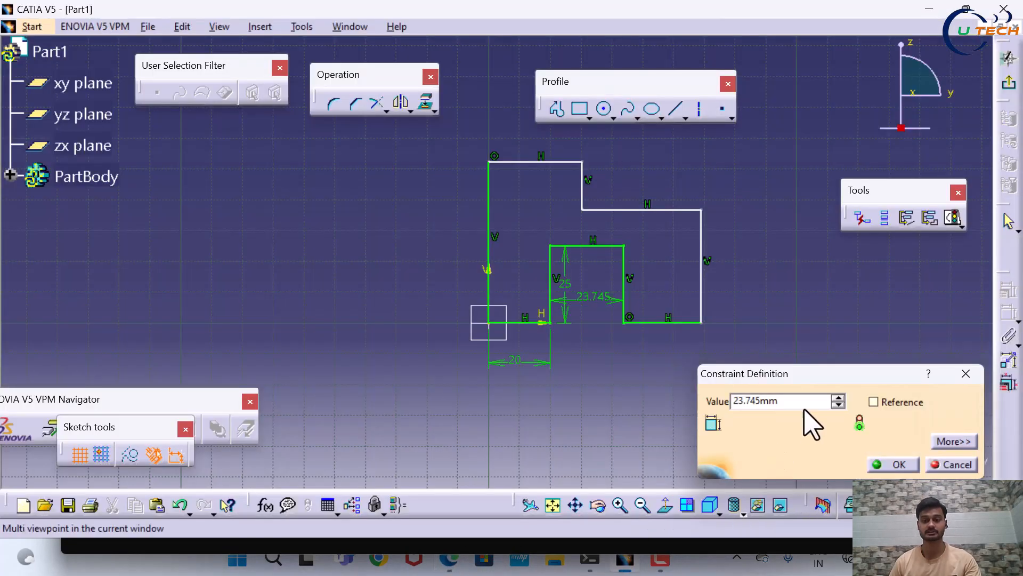
text(40)
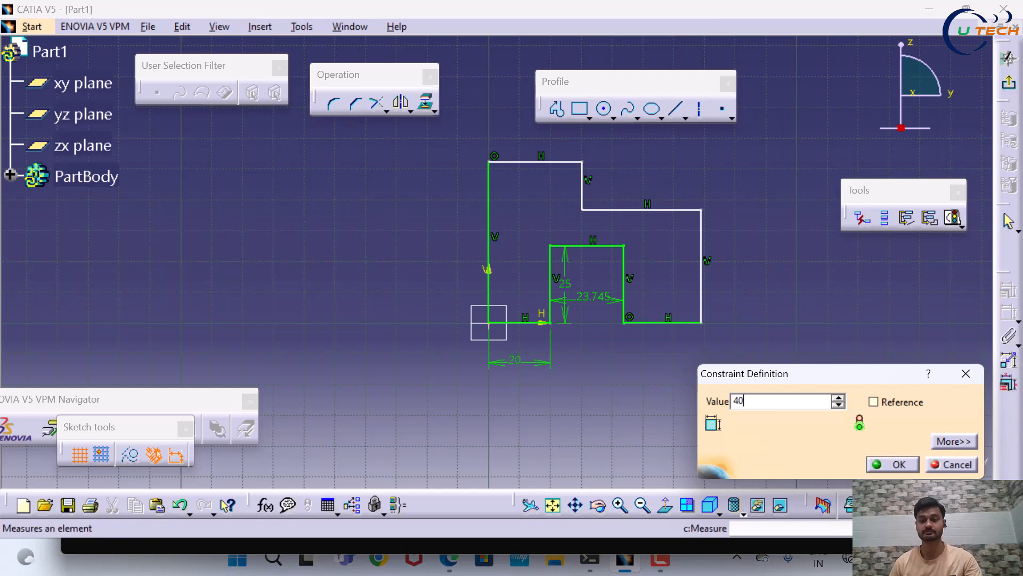
click(880, 458)
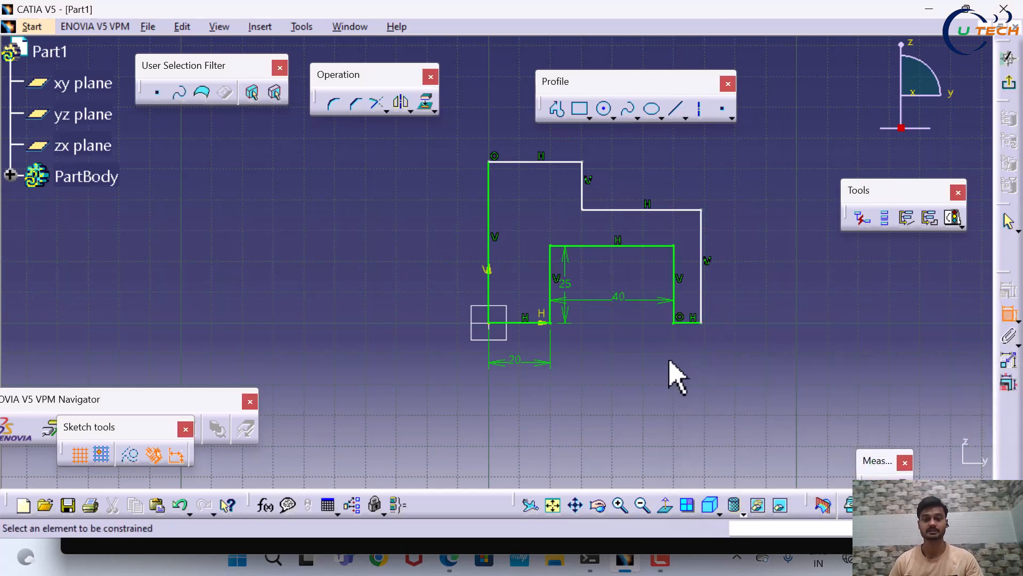
Step: Dimension the bottom-right horizontal edge and set its length to 20 mm
click(694, 320)
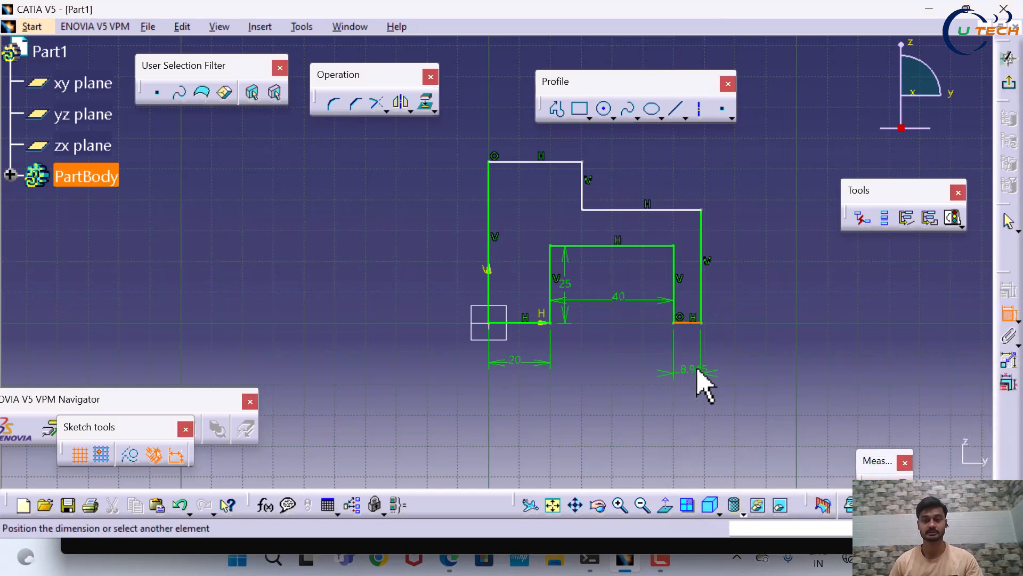
click(693, 372)
double_click(693, 370)
text(2)
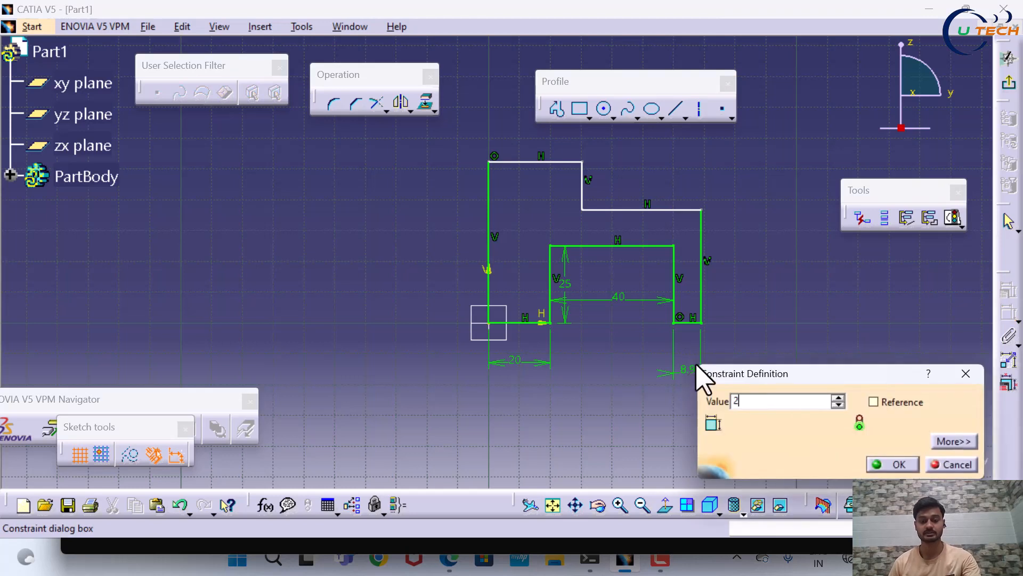
text(0)
click(893, 464)
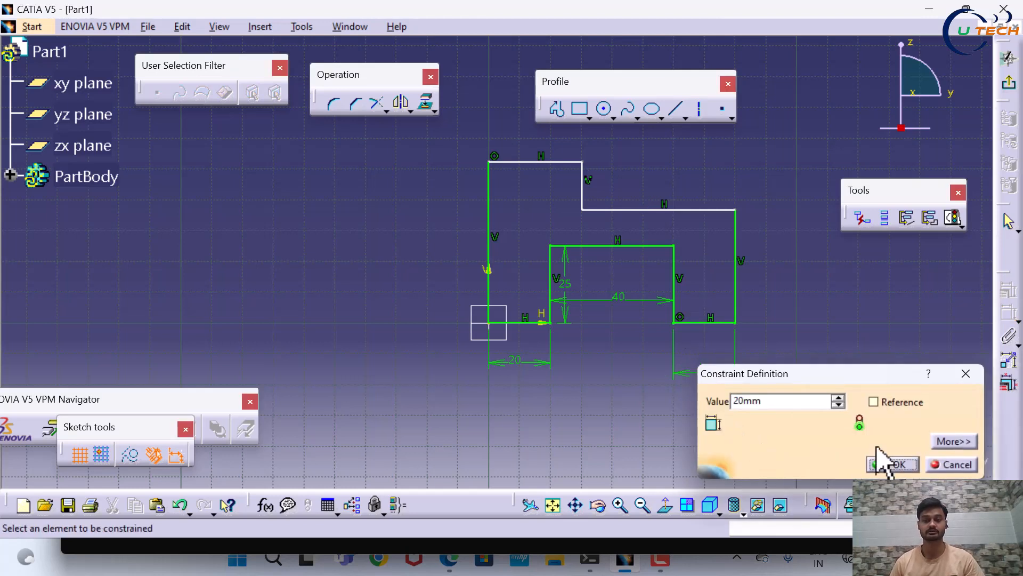
Step: Dimension the profile's right outer vertical edge and set its height to 50 mm
click(739, 237)
click(776, 267)
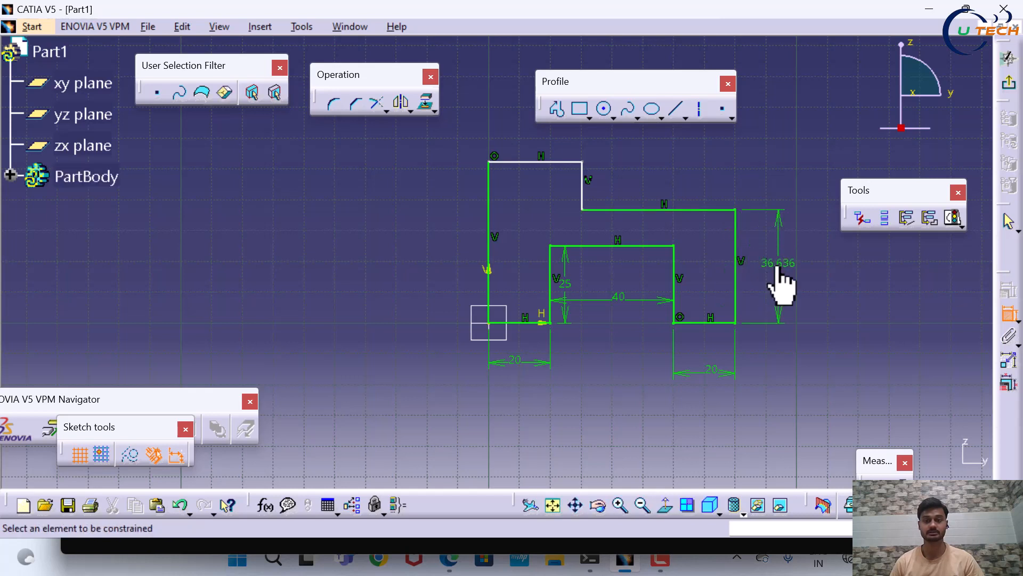
double_click(776, 268)
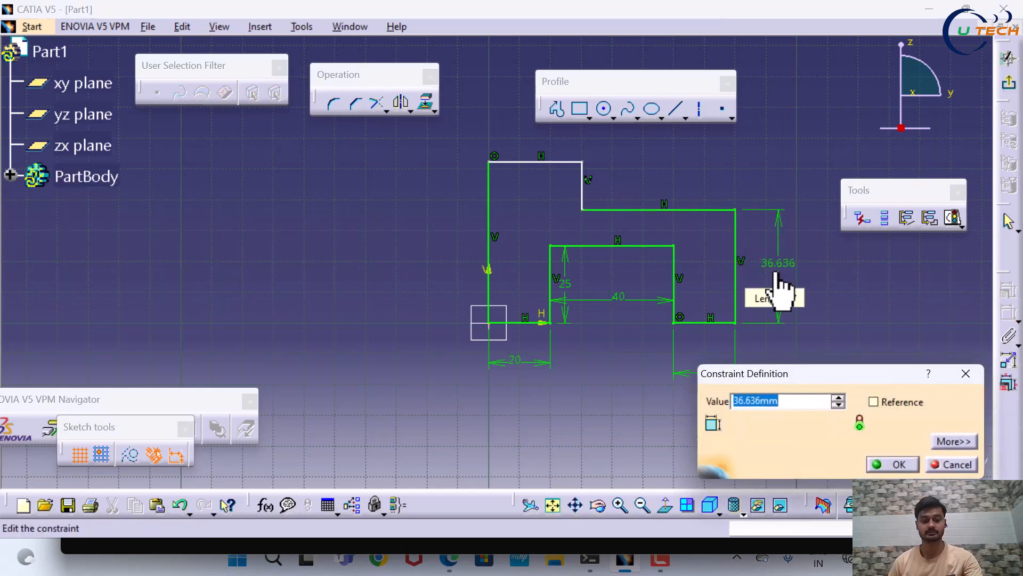
text(50)
click(892, 469)
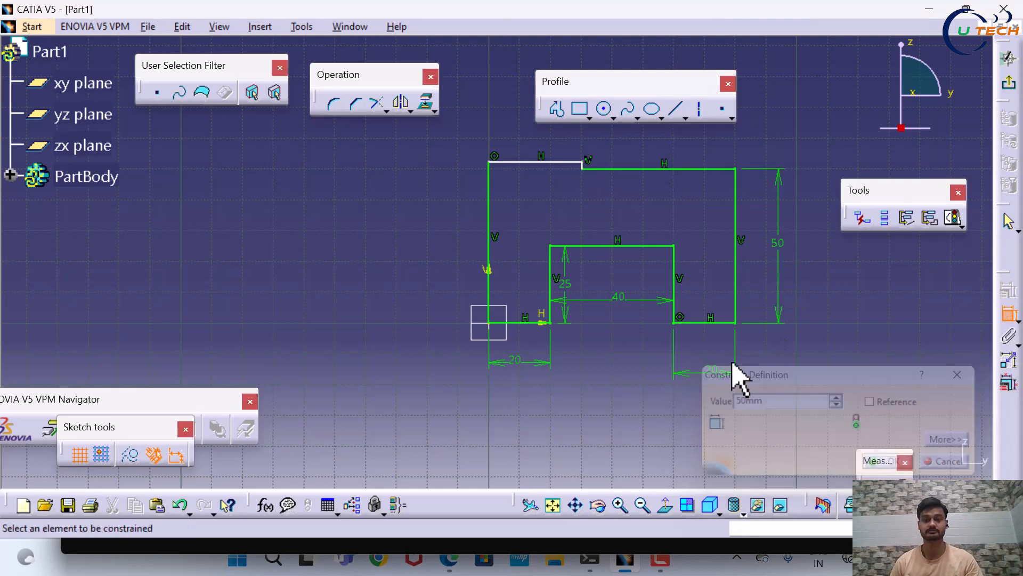
Step: Dimension the profile's left outer vertical edge and set its height to 70 mm
click(488, 206)
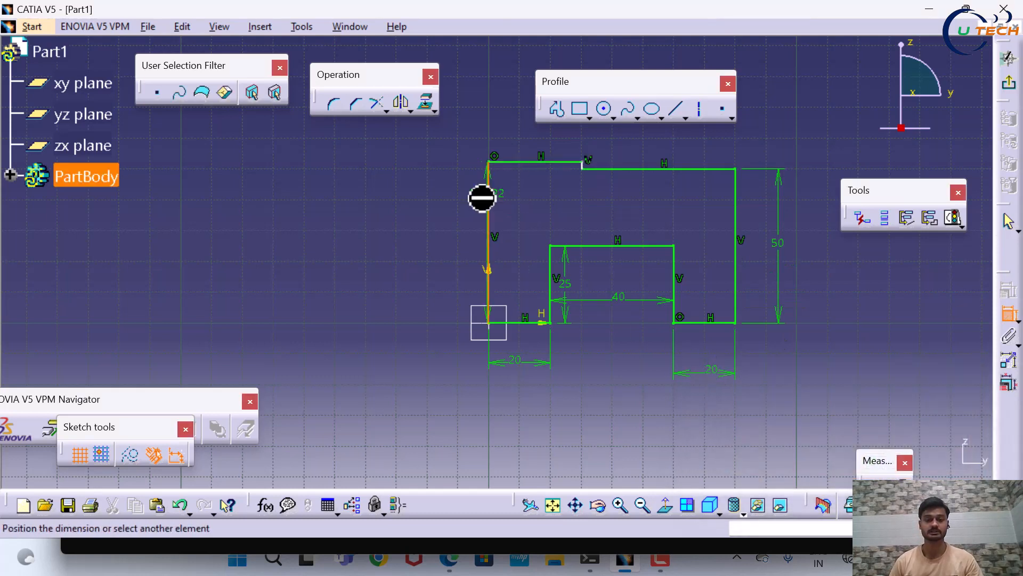
click(457, 219)
double_click(455, 200)
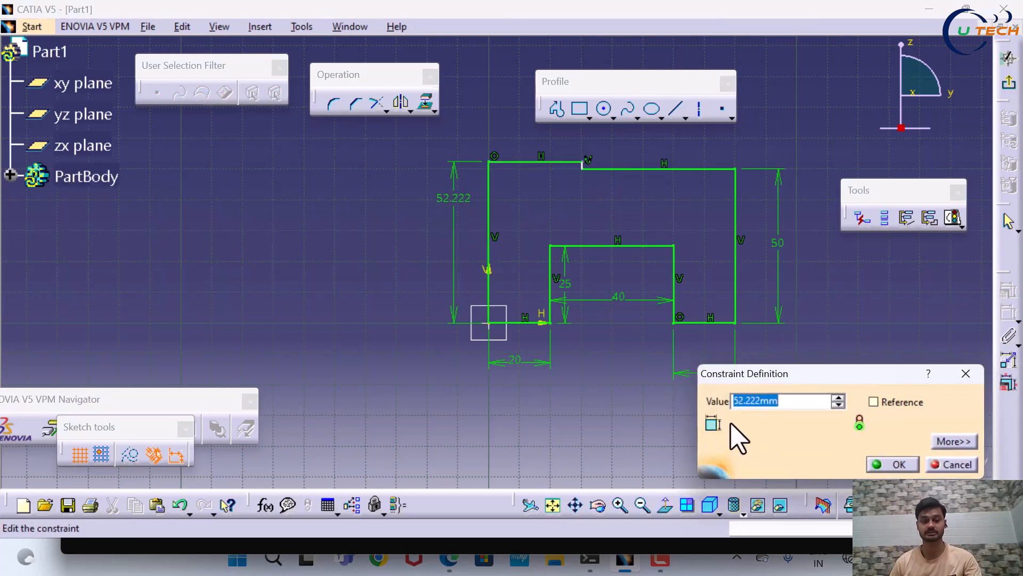
text(70)
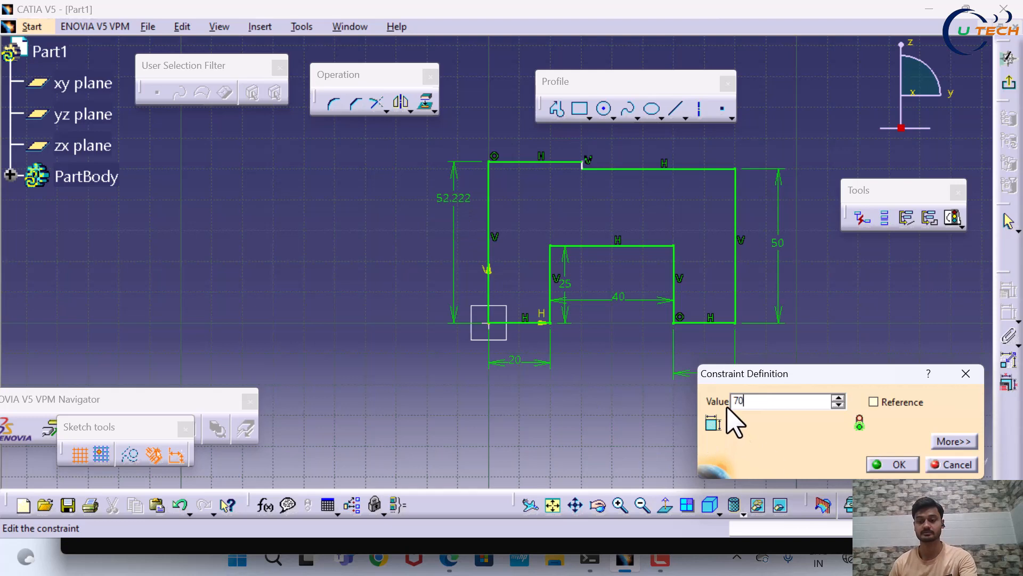
click(902, 465)
Step: Dimension the top horizontal edge of the profile and set its length to 40 mm
middle_drag(656, 423, 616, 463)
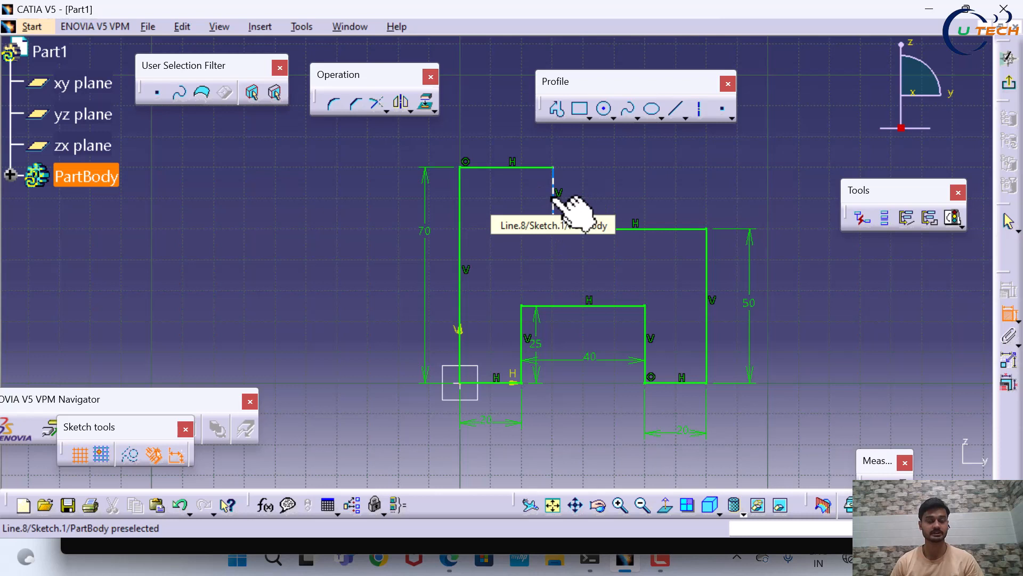
click(554, 199)
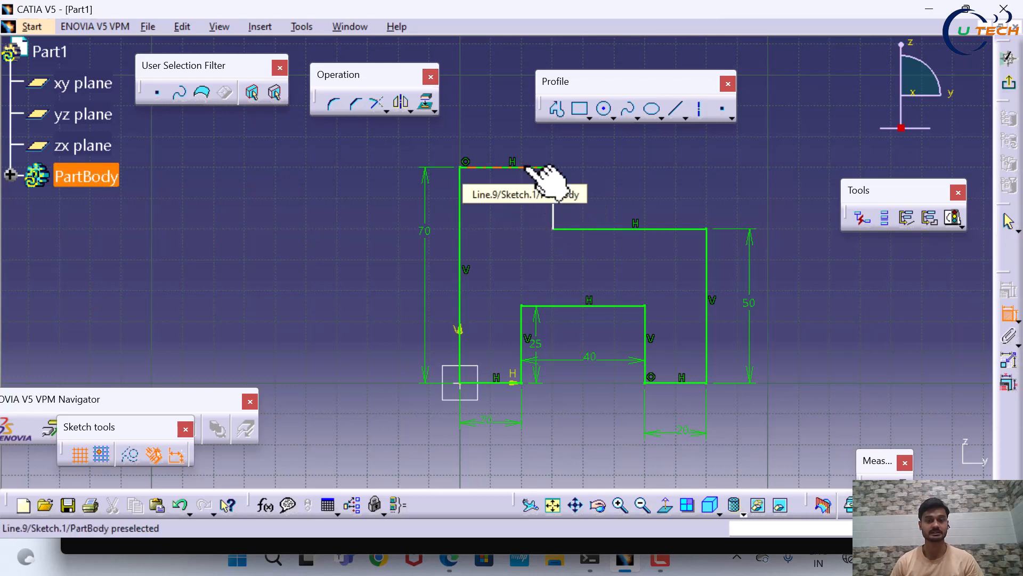
click(526, 167)
click(522, 140)
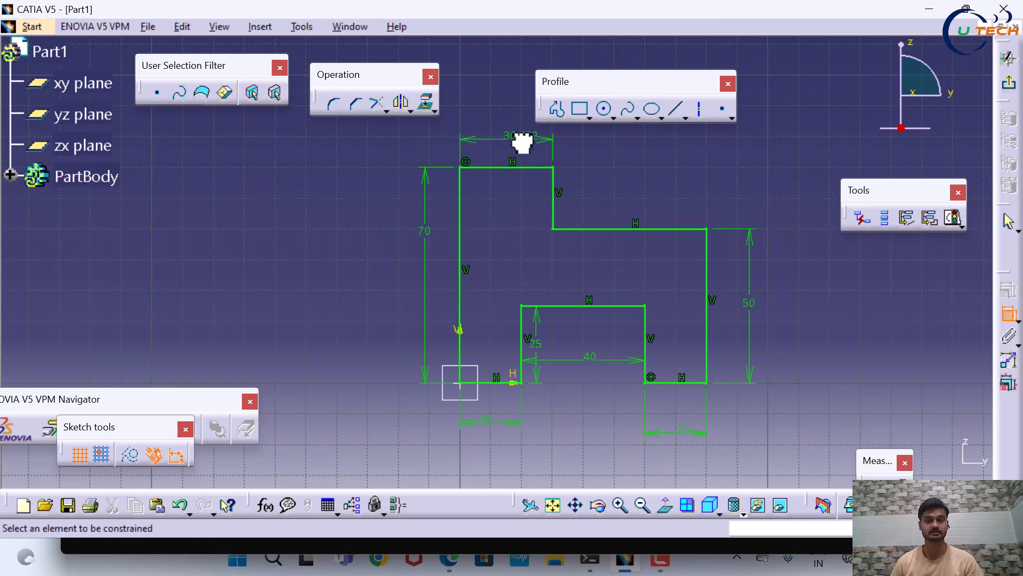
double_click(520, 137)
text(40)
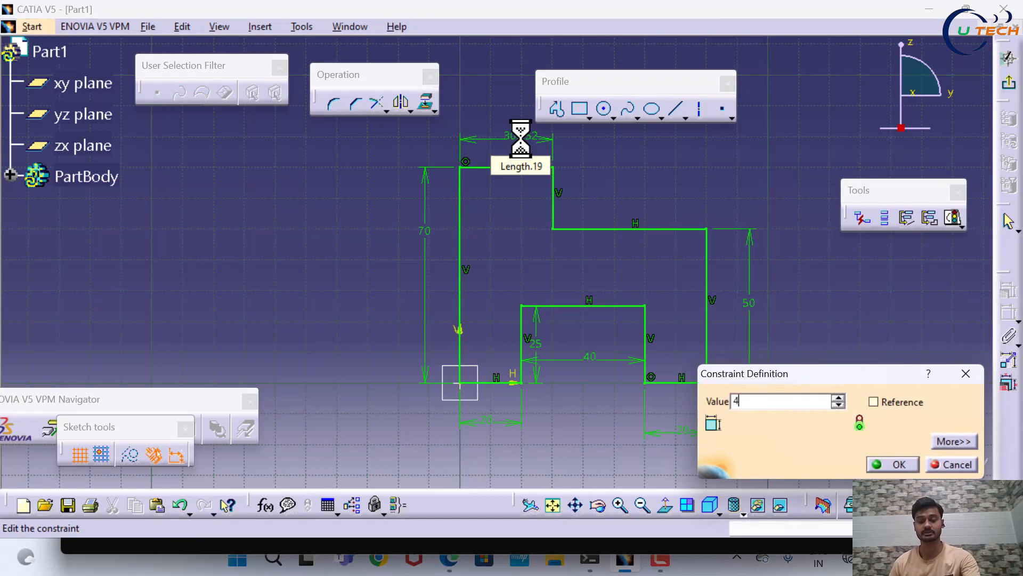
click(879, 464)
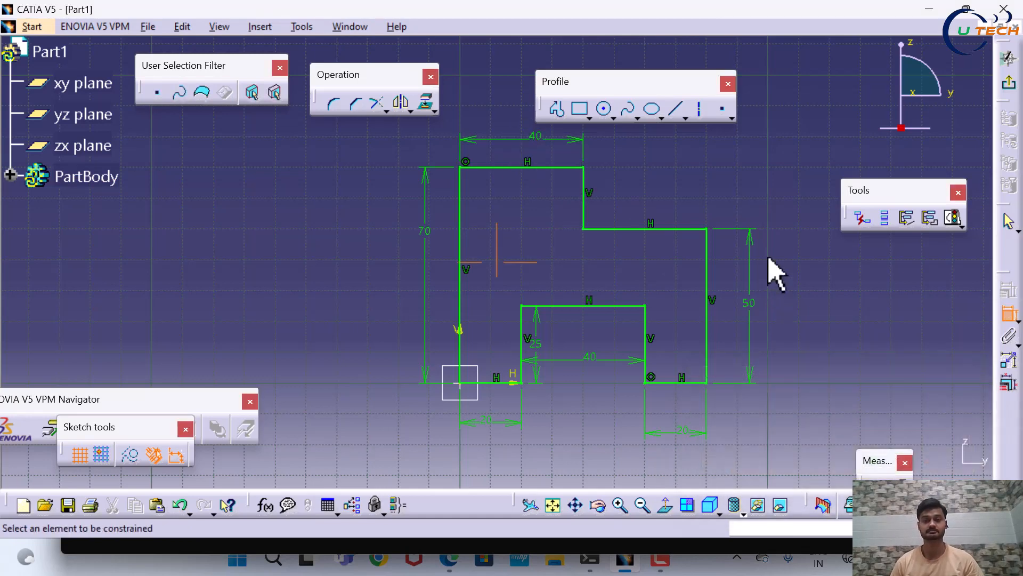
Step: Check the dimensioned sketch against the first profile in 2D drawings.pdf and exit the sketch
mouse_move(770, 269)
middle_down()
mouse_move(772, 293)
mouse_move(729, 294)
middle_up()
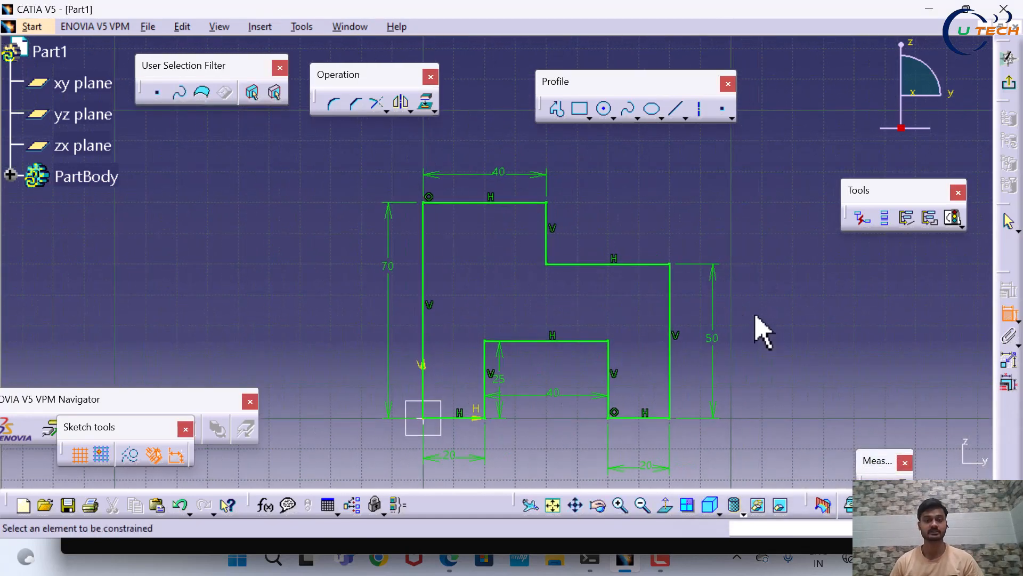
middle_drag(663, 347, 660, 329)
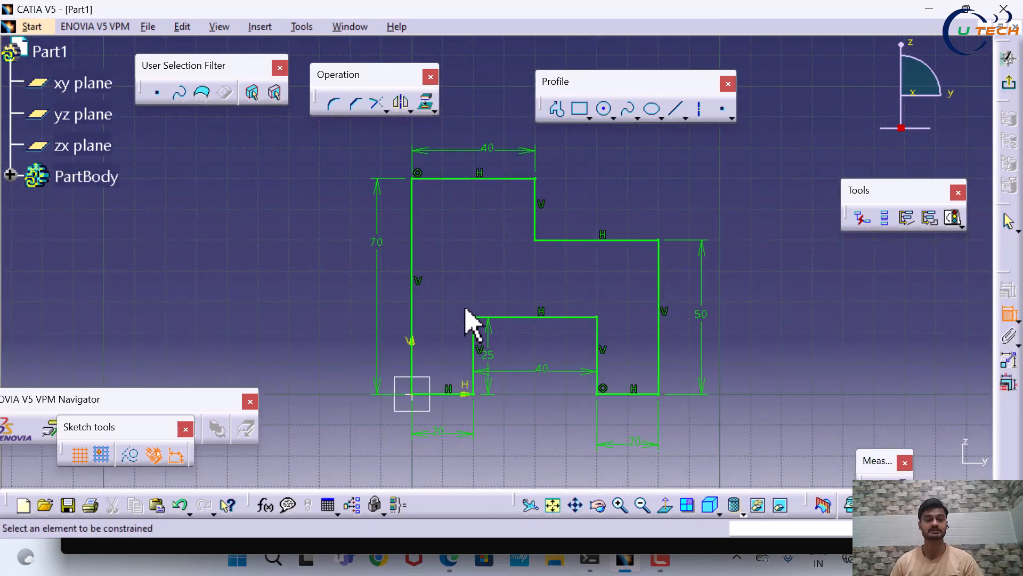
click(450, 559)
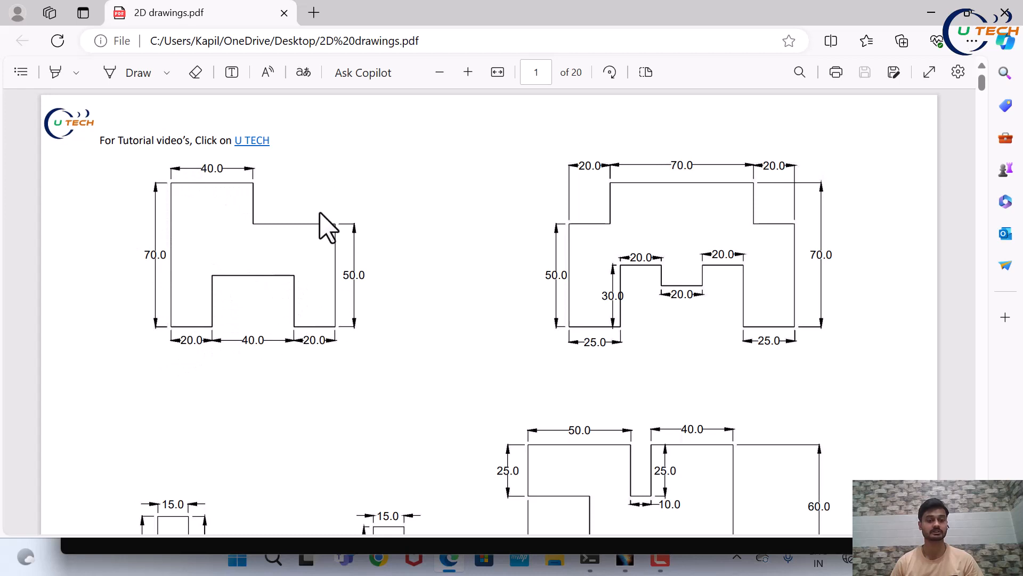
click(623, 565)
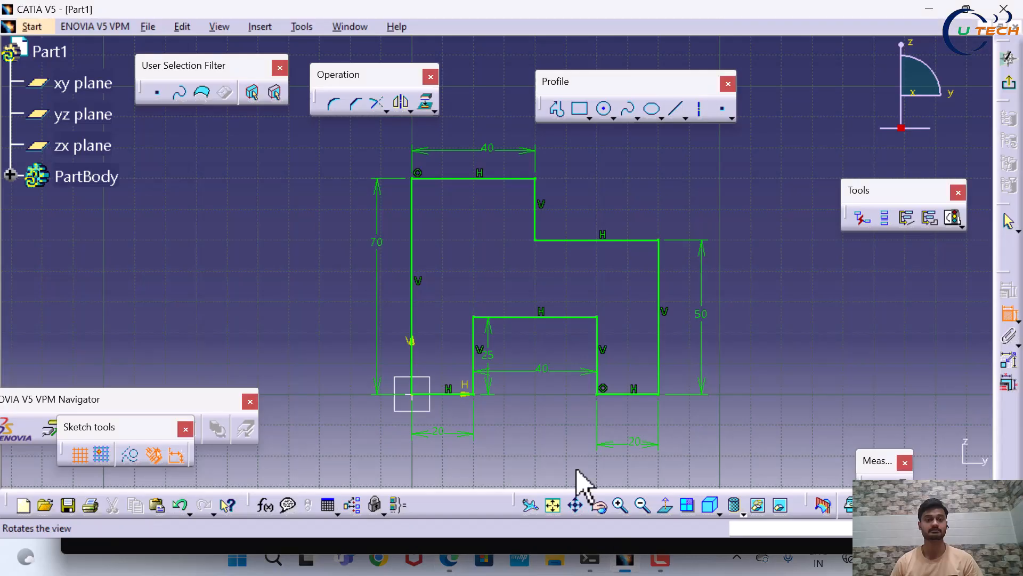
middle_drag(514, 388, 441, 392)
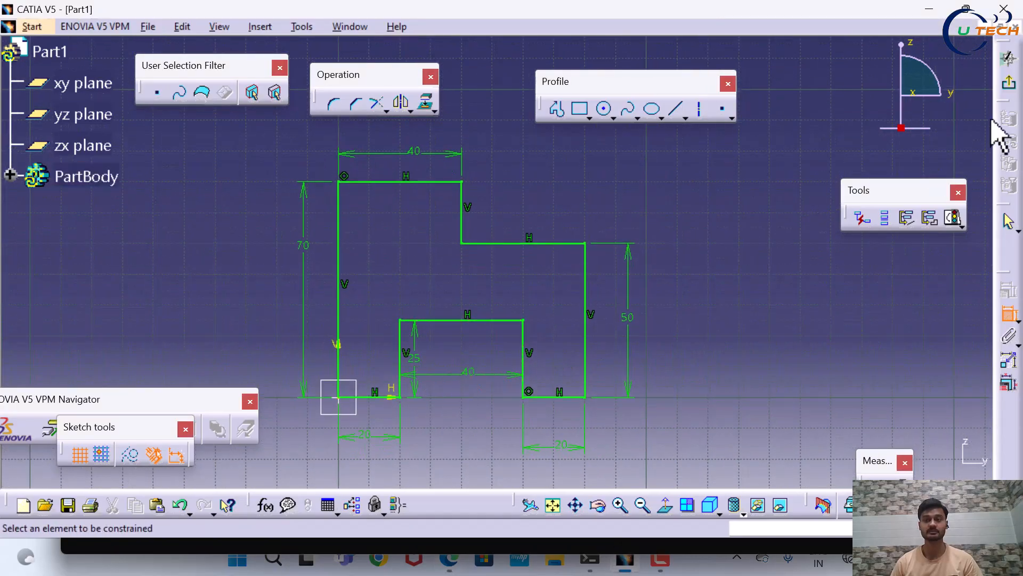
click(1009, 83)
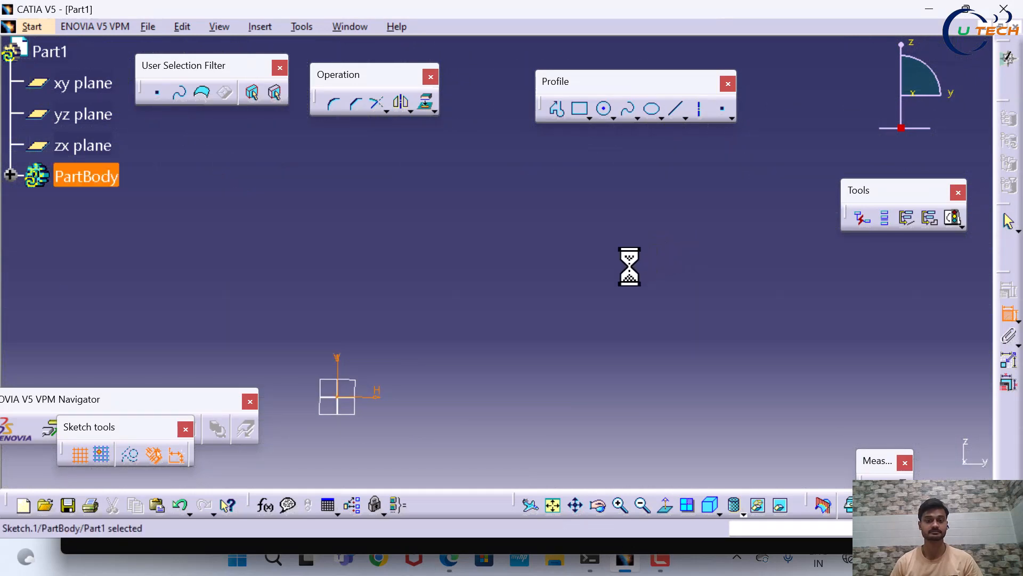
click(717, 267)
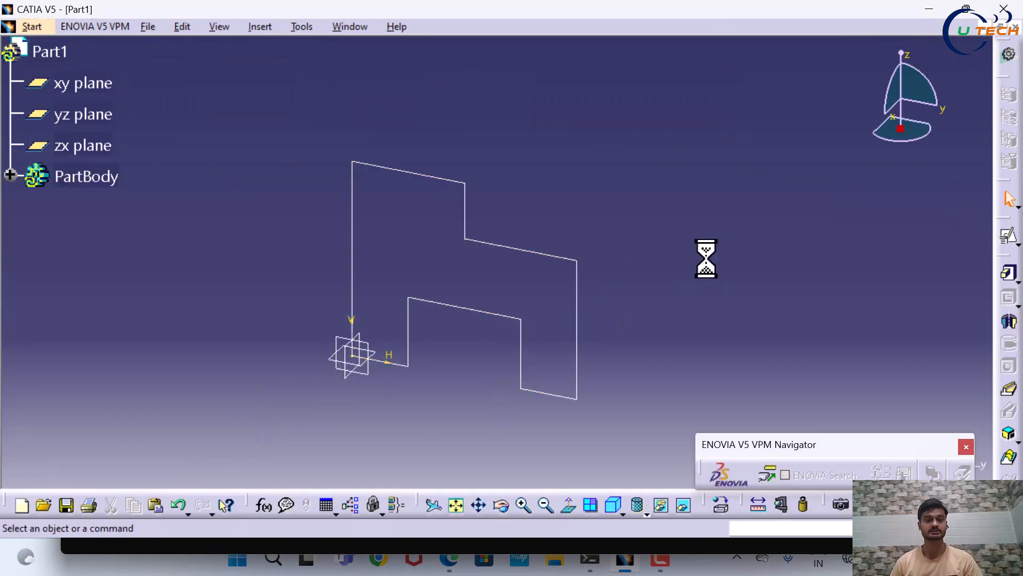
mouse_move(626, 240)
middle_down()
mouse_move(638, 267)
mouse_move(630, 257)
middle_up()
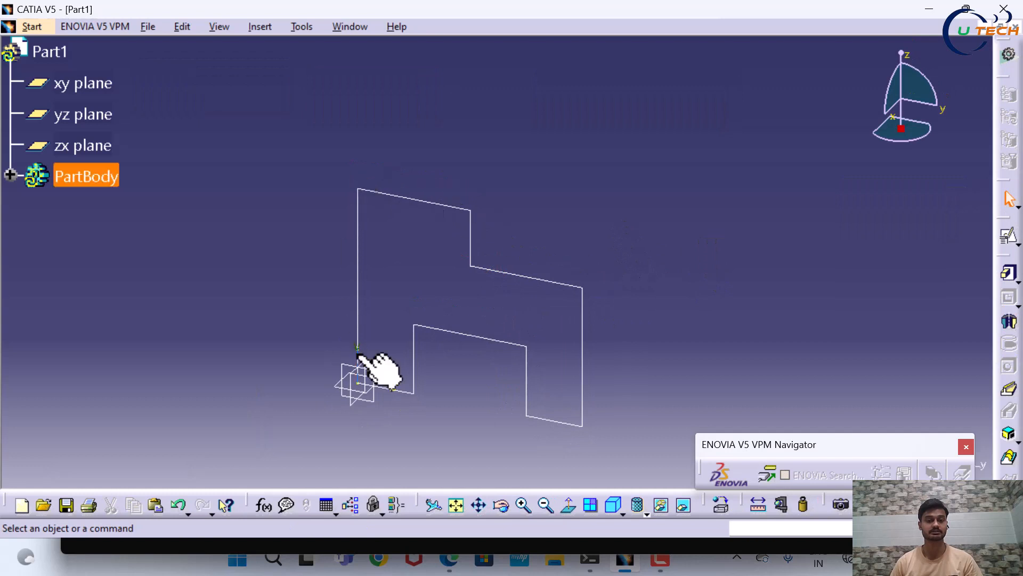
Step: Create a new document of type Part, keeping the name Part2 and hybrid design enabled
click(149, 28)
click(157, 41)
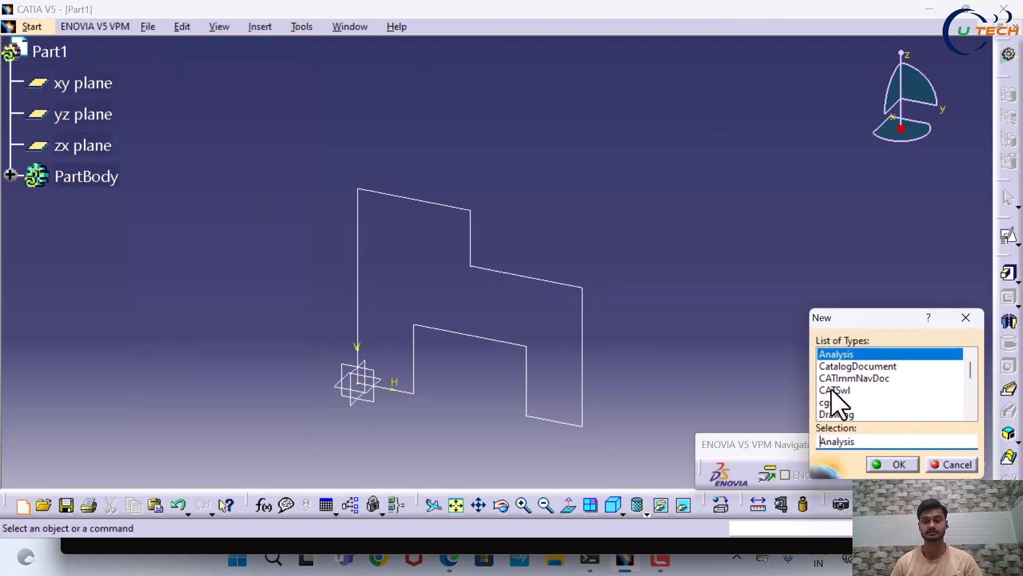
text(Part)
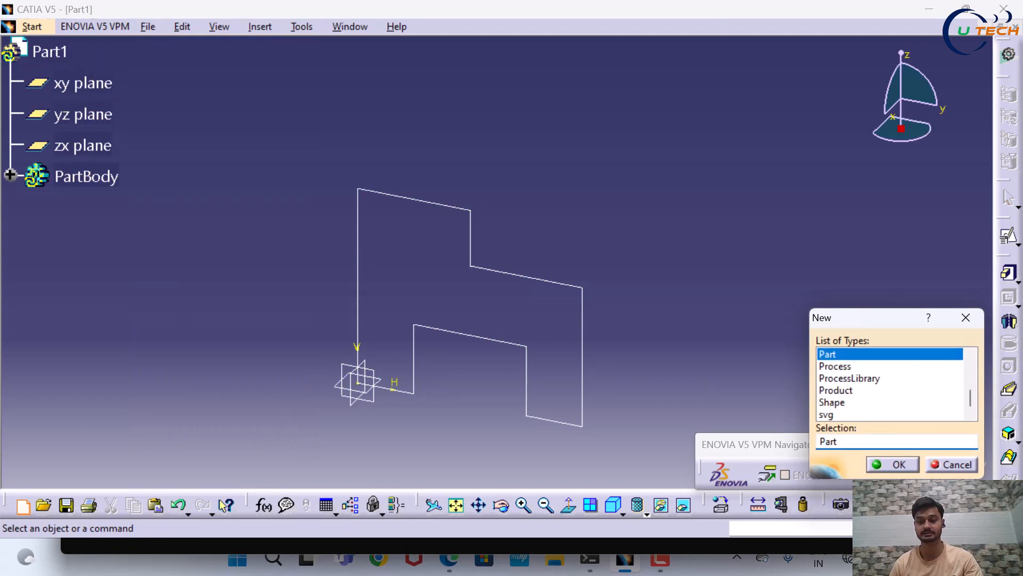
click(901, 465)
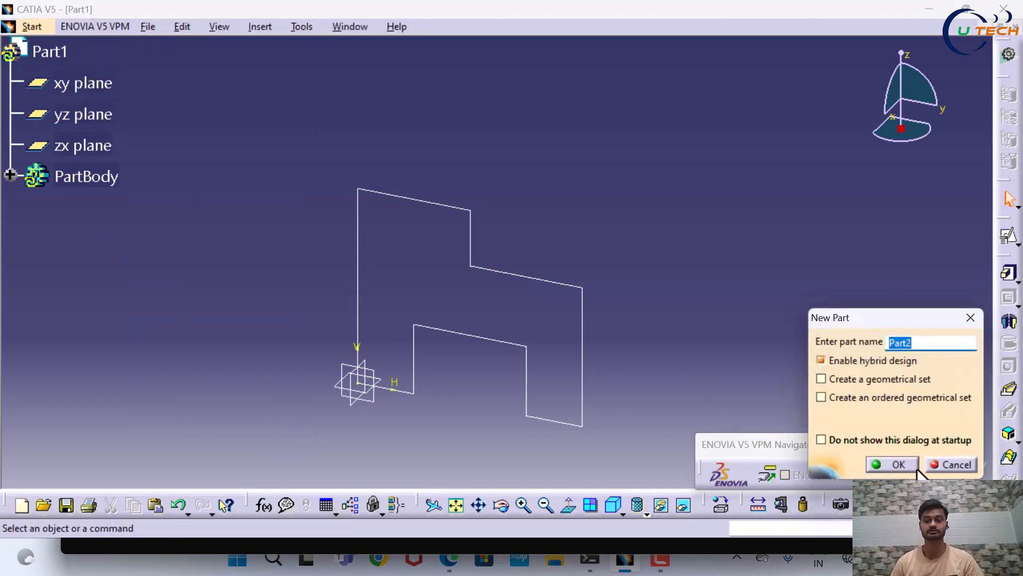
click(895, 465)
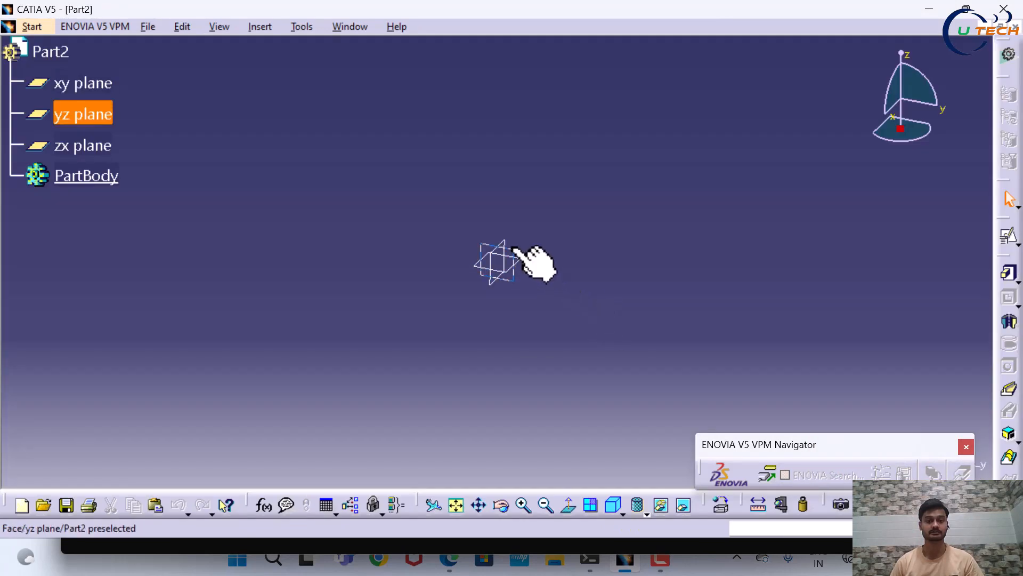
Step: Start a positioned sketch on the yz plane of the new part
click(515, 255)
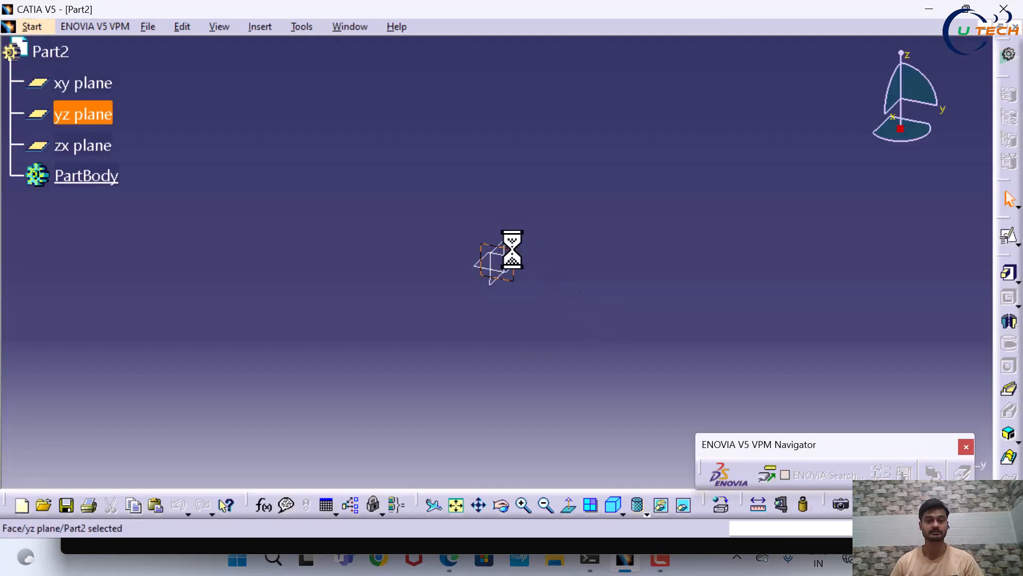
click(1017, 246)
click(1007, 261)
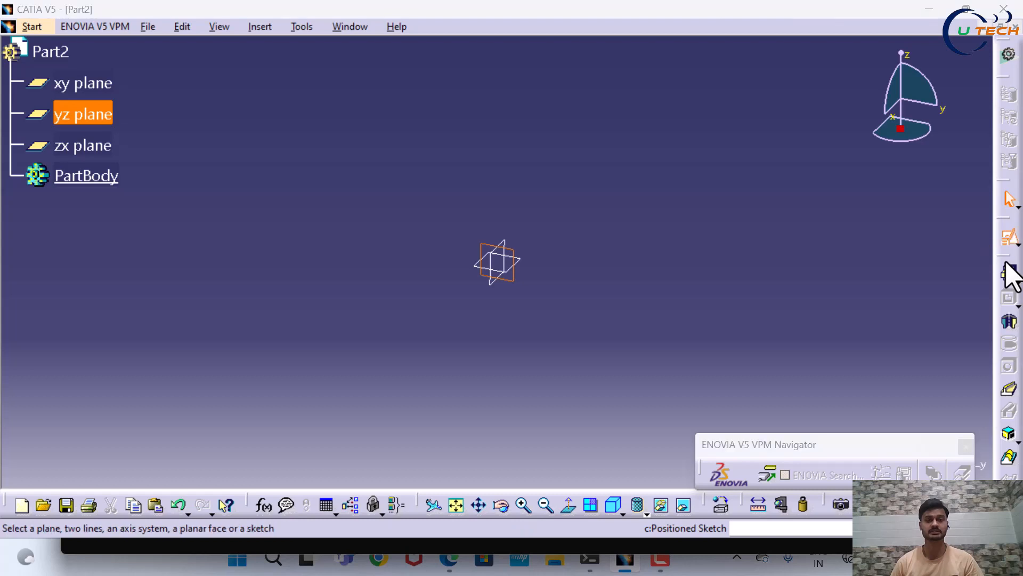
click(895, 459)
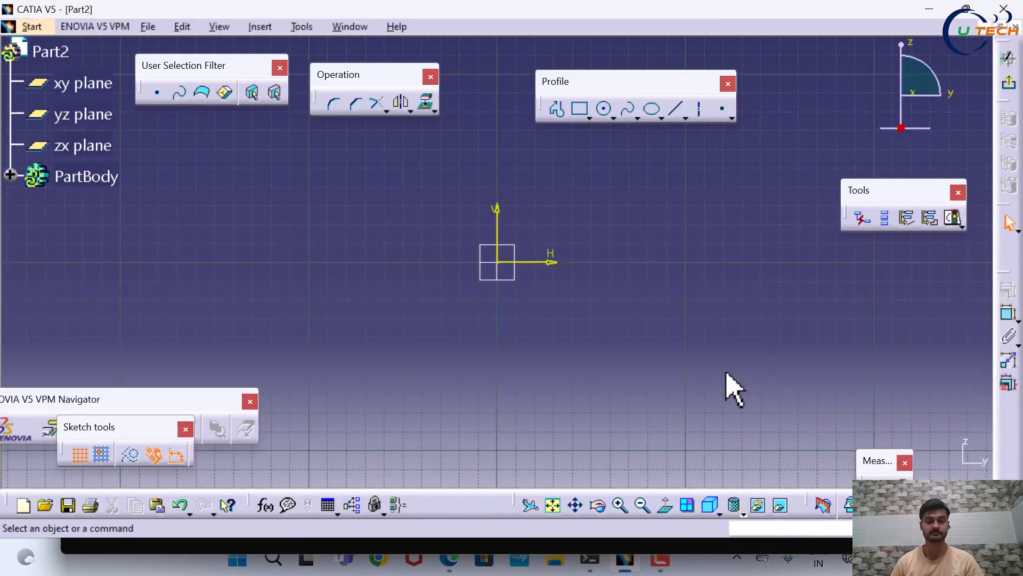
Step: Consult the second profile in 2D drawings.pdf and begin its outline with a horizontal line about 45 mm long from the origin
click(447, 566)
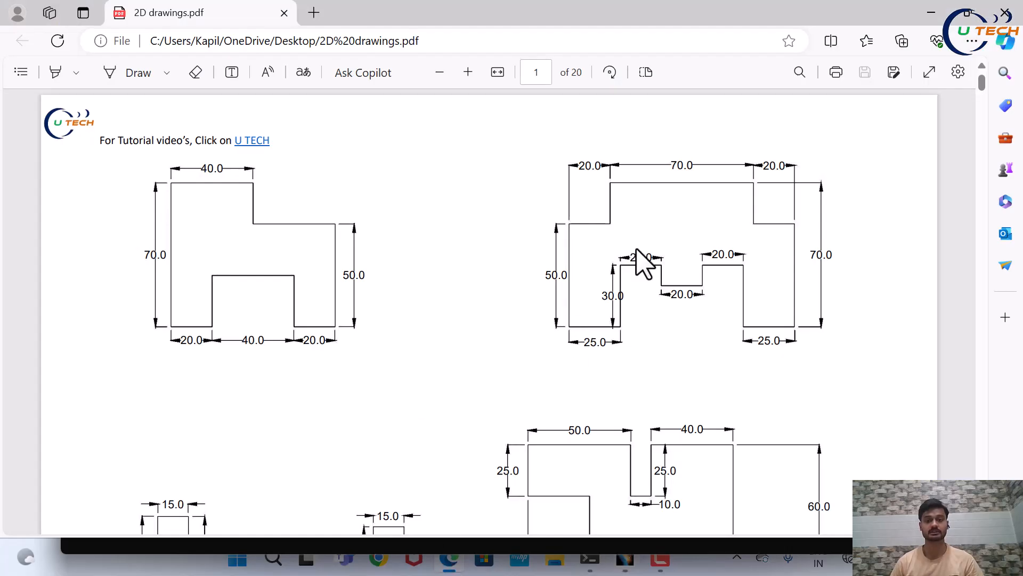
click(629, 568)
mouse_move(650, 208)
middle_down()
mouse_move(613, 283)
mouse_move(612, 270)
middle_up()
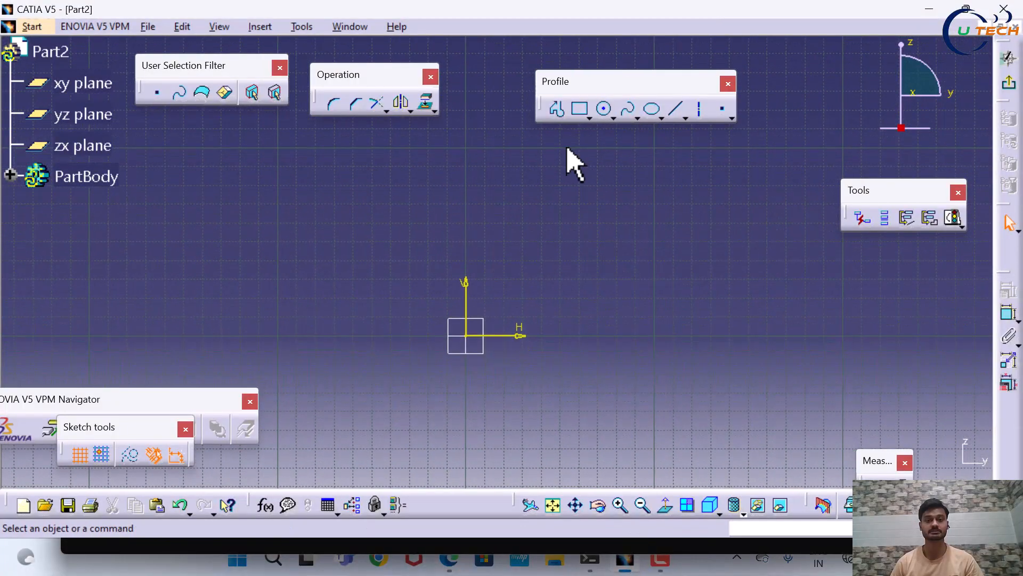
click(557, 110)
click(467, 337)
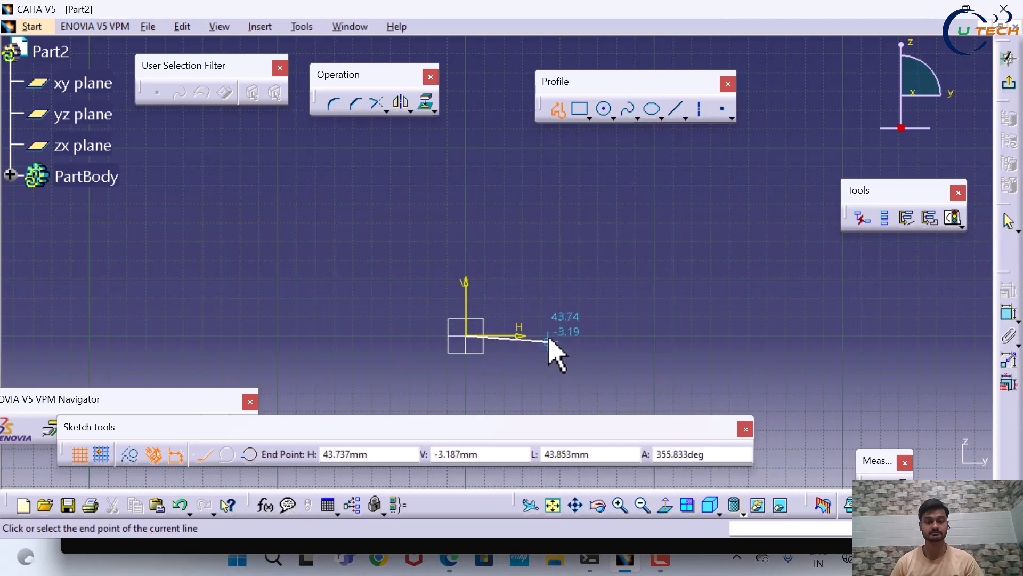
click(550, 336)
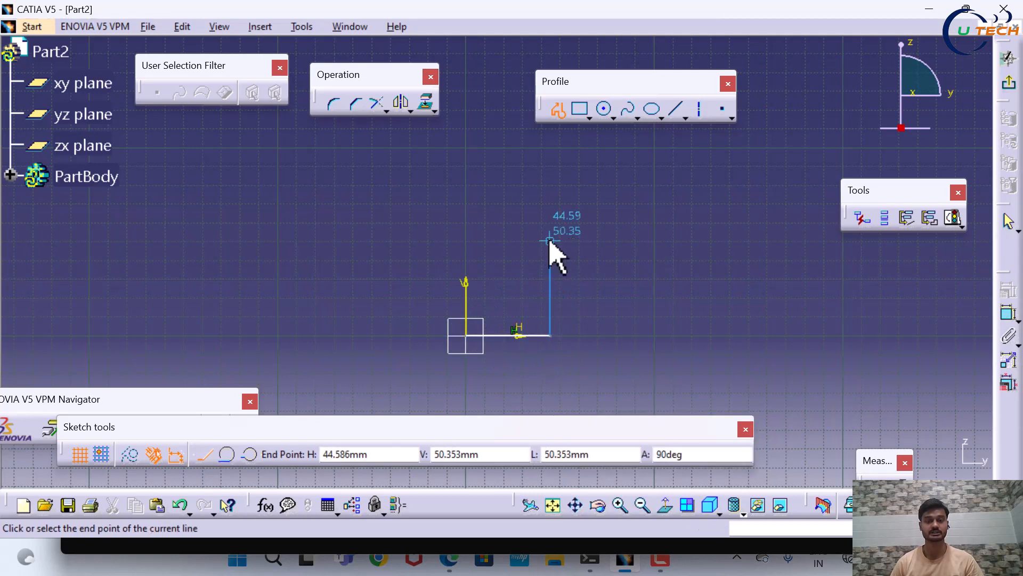
Step: Draw the underside cutout: about 44 mm up, 26 mm right, 13 mm down, 30 mm right, 13 mm up, 28 mm right and down to the horizontal axis
click(554, 245)
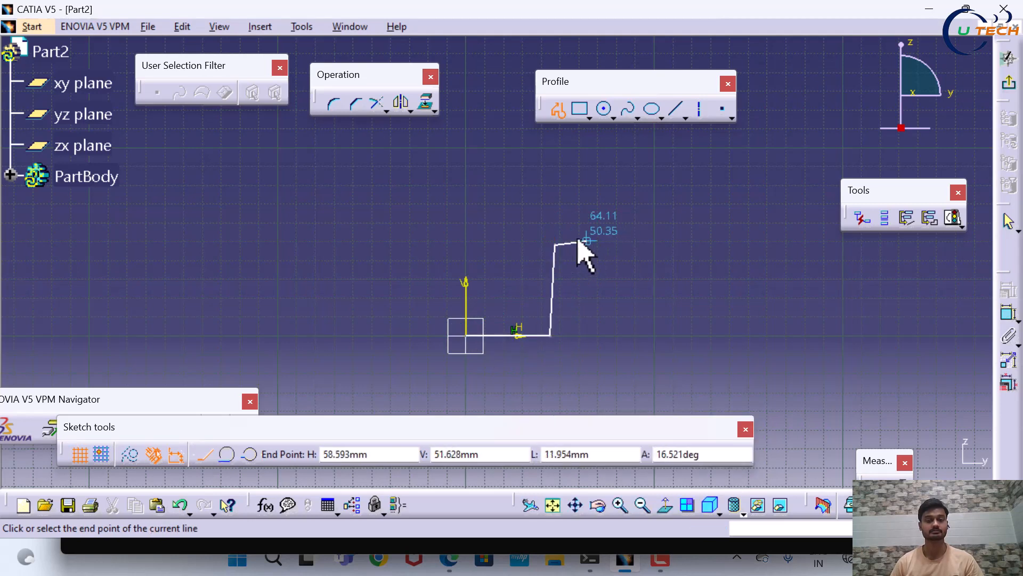
key(ctrl+z)
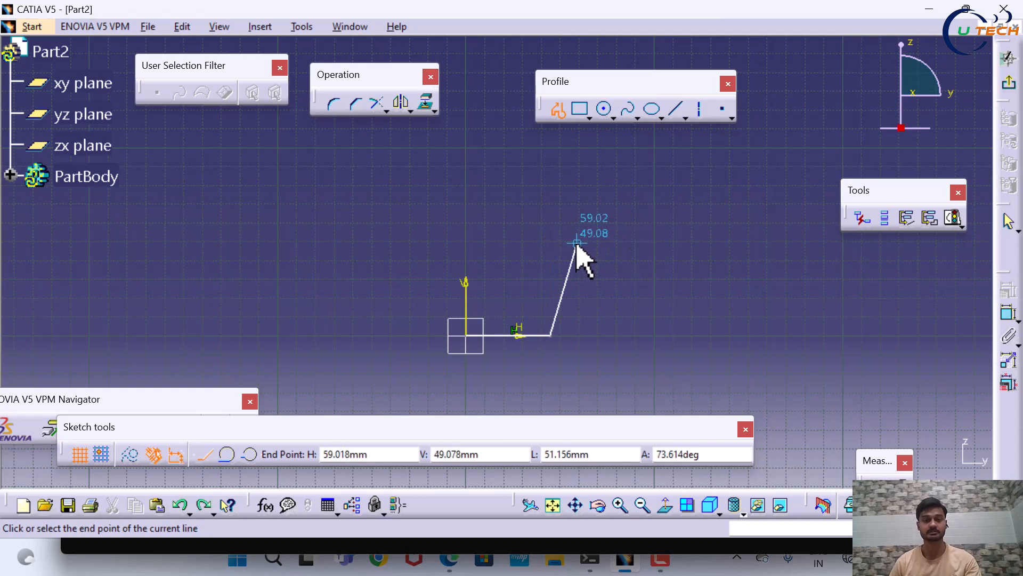
click(550, 254)
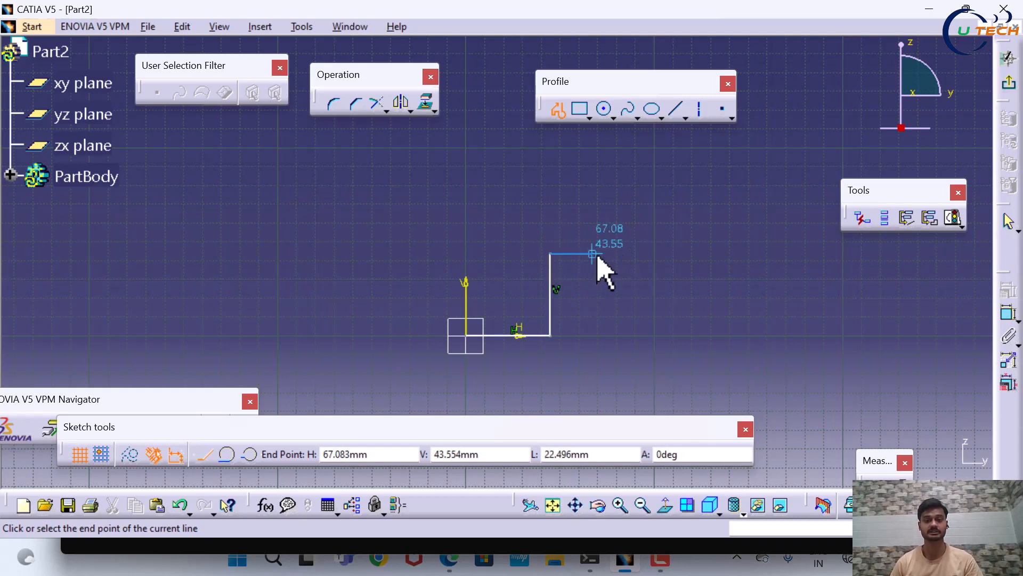
click(597, 254)
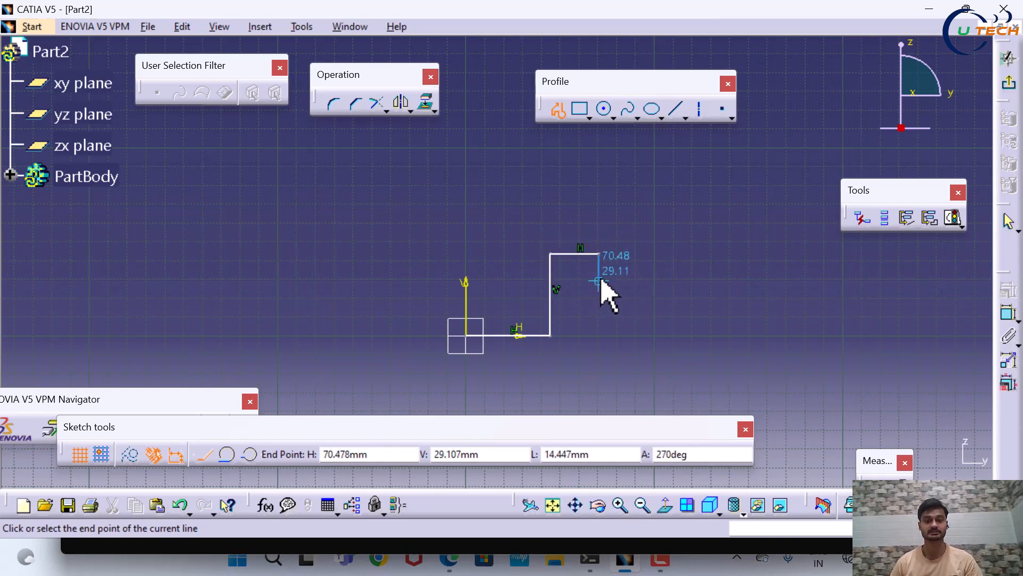
click(599, 279)
click(655, 278)
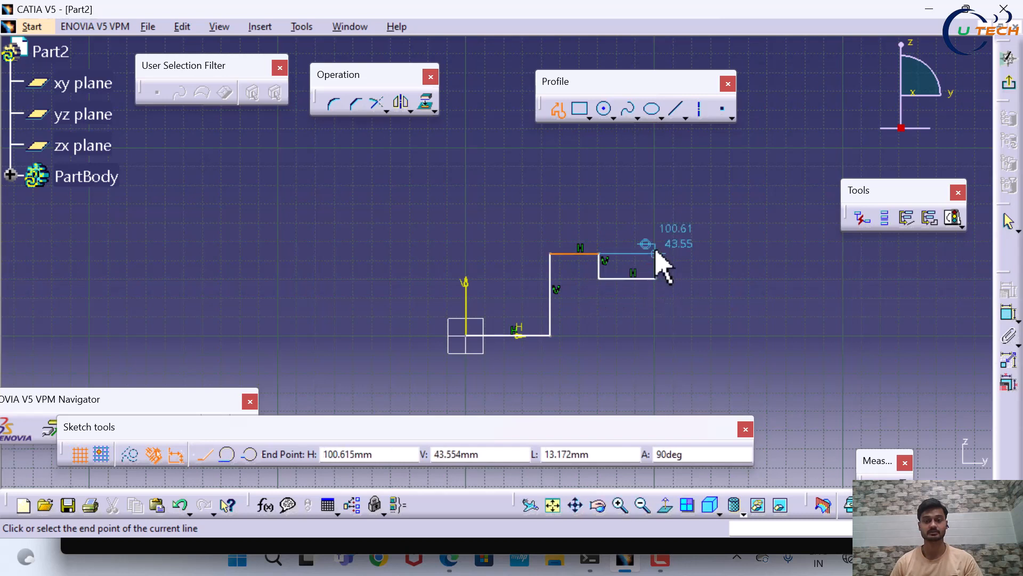
click(655, 254)
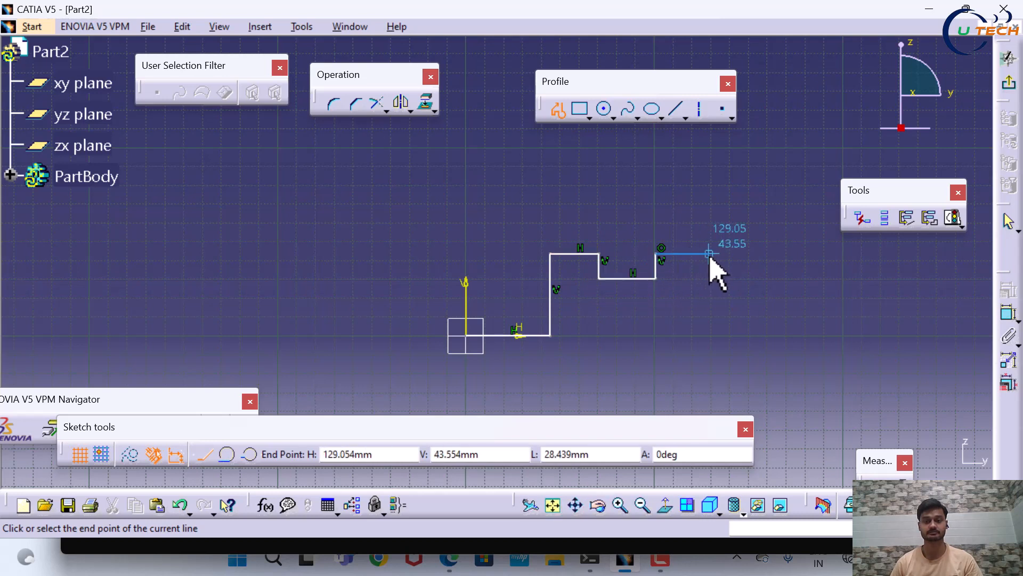
click(708, 254)
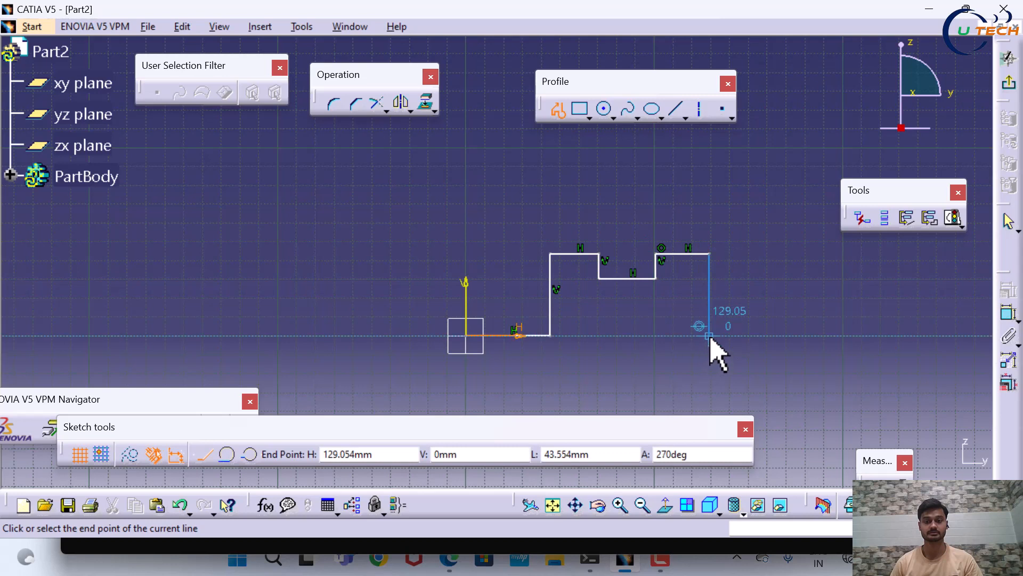
double_click(708, 332)
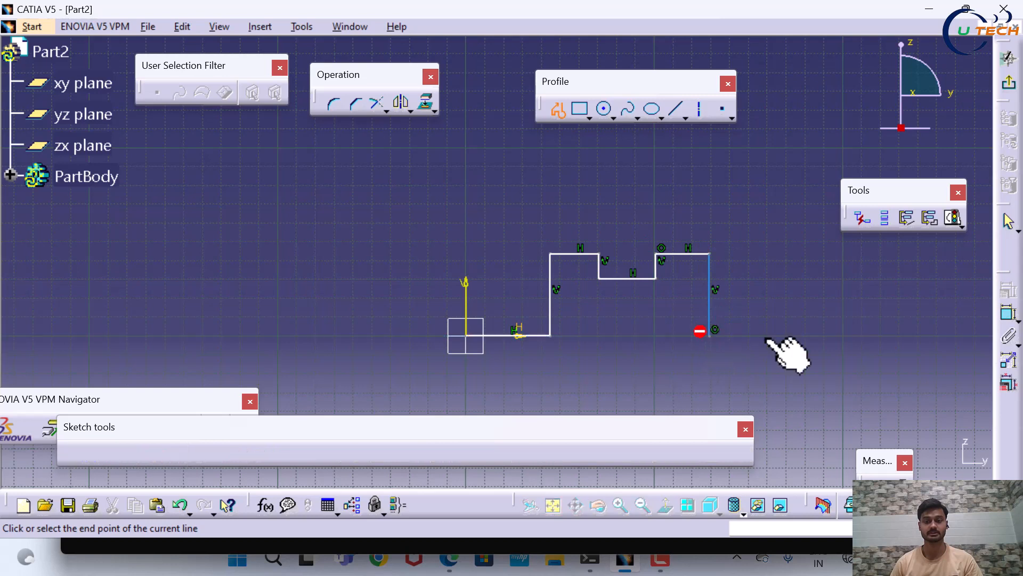
Step: Draw the right leg with a base line about 48 mm long, an outer vertical about 67 mm high and a leftward shoulder about 53 mm long
click(799, 336)
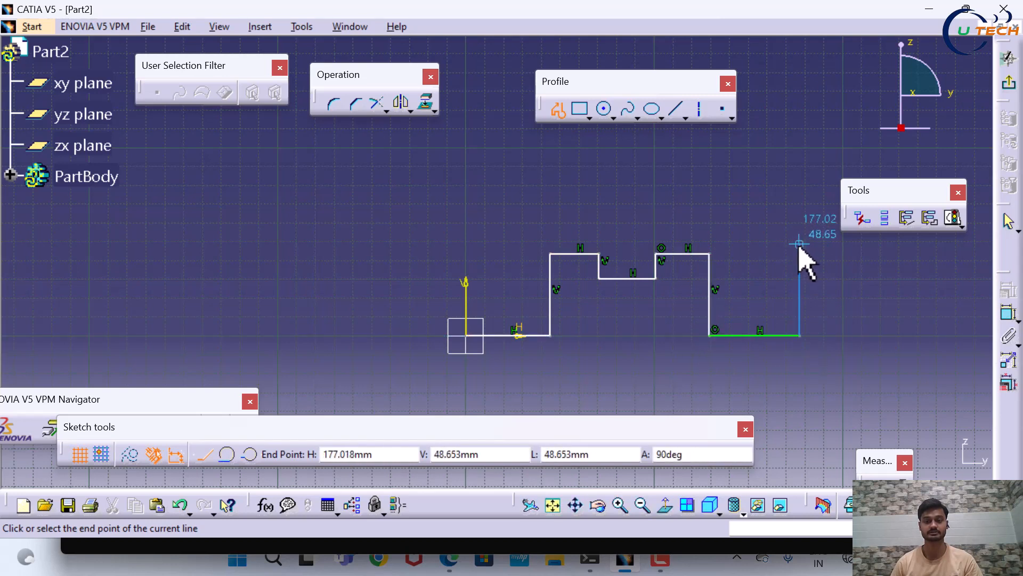
click(805, 190)
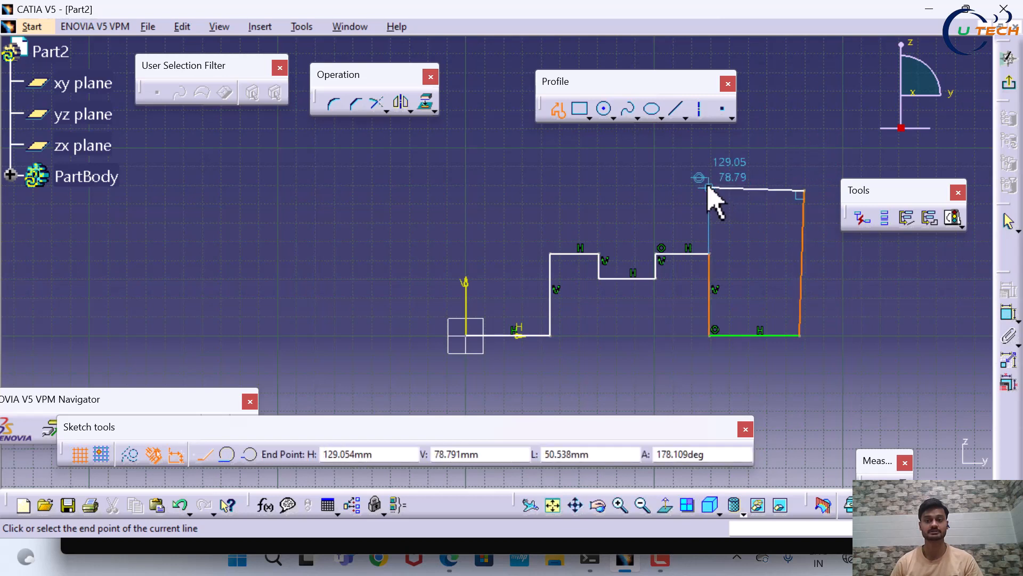
key(ctrl+z)
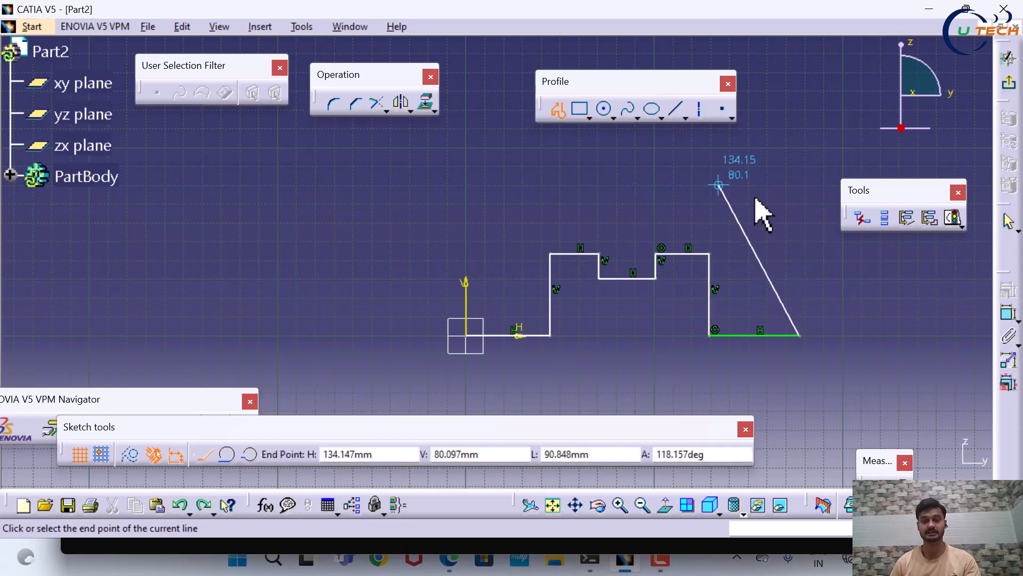
click(800, 210)
click(700, 210)
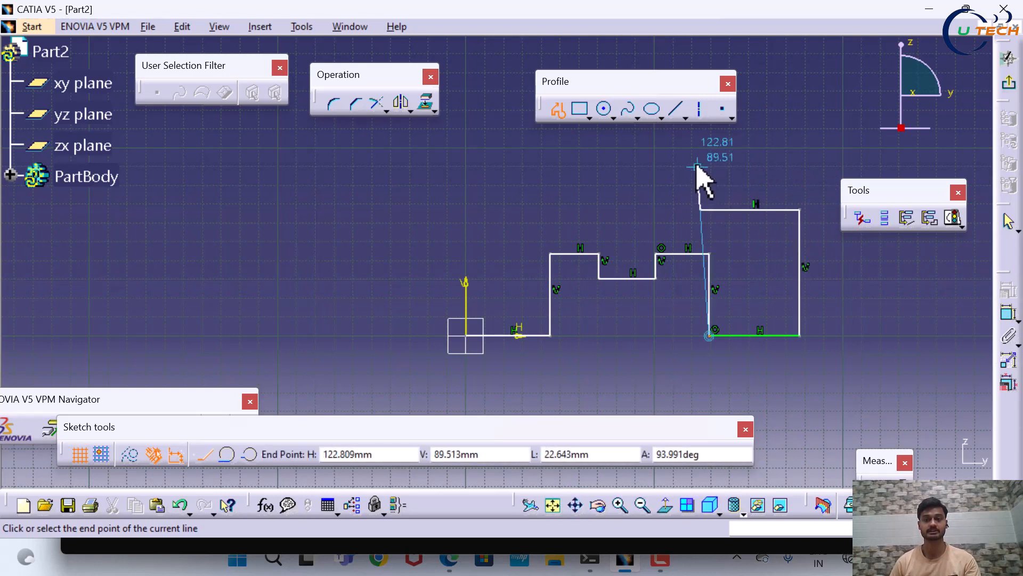
Step: Continue the outline about 30 mm up, 92 mm left, 37 mm down and 33 mm left to the vertical axis, closing it at the origin
click(701, 153)
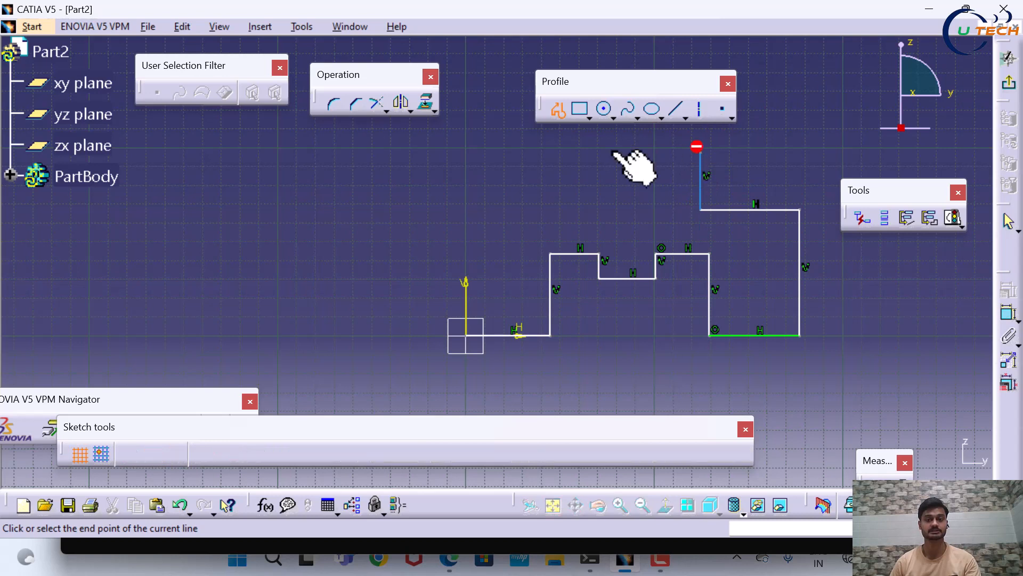
click(529, 154)
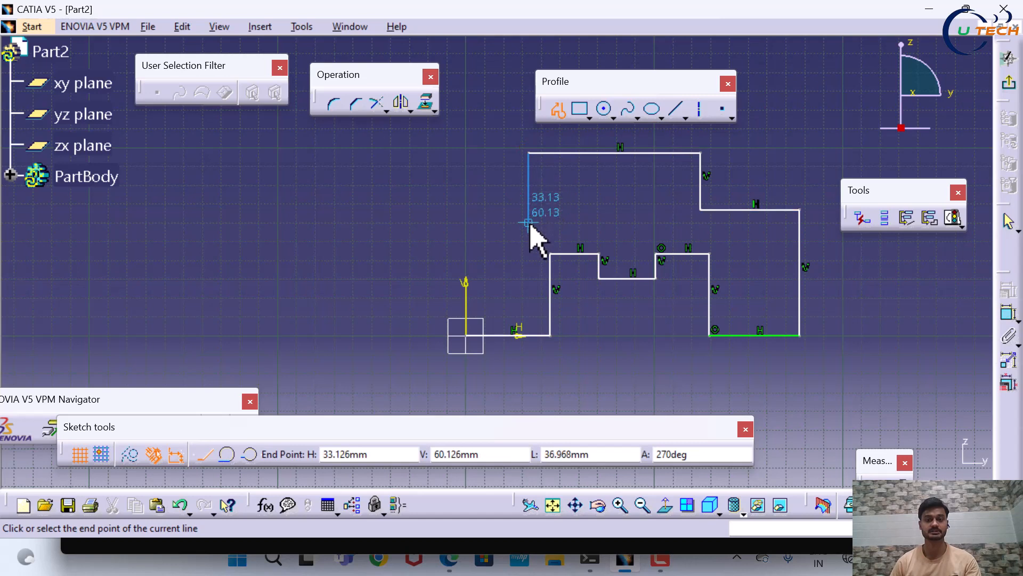
click(528, 223)
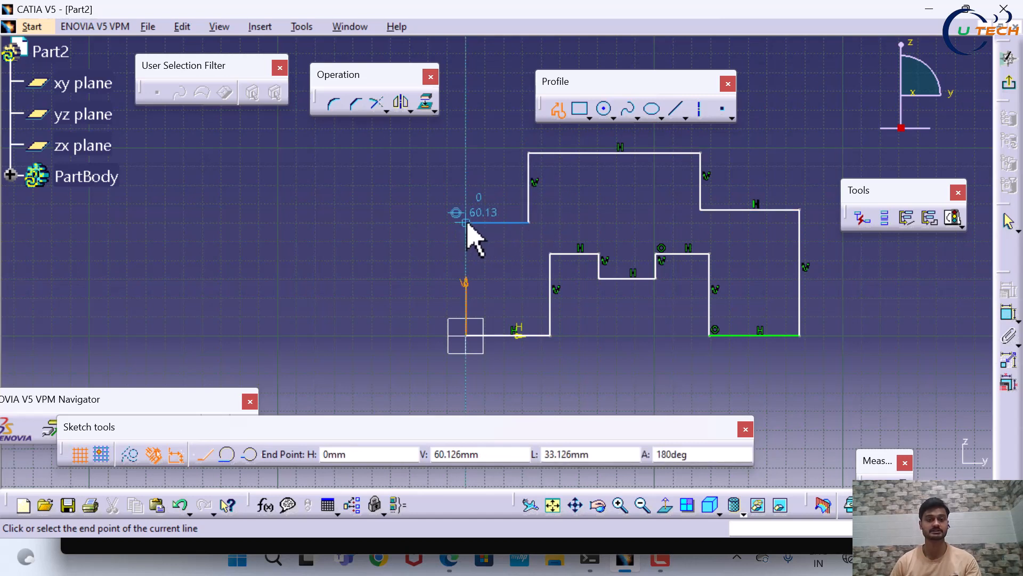
click(467, 223)
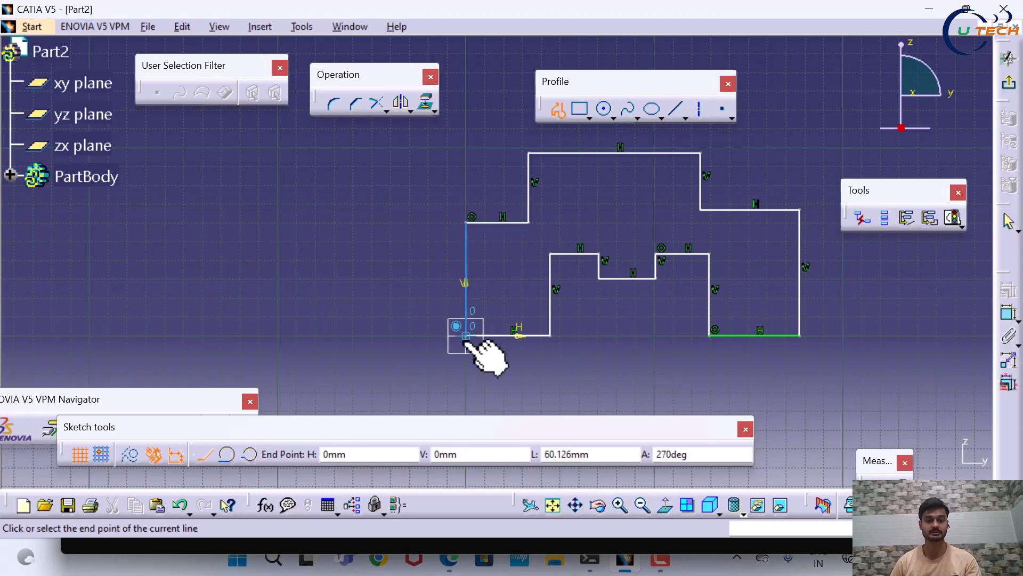
click(466, 336)
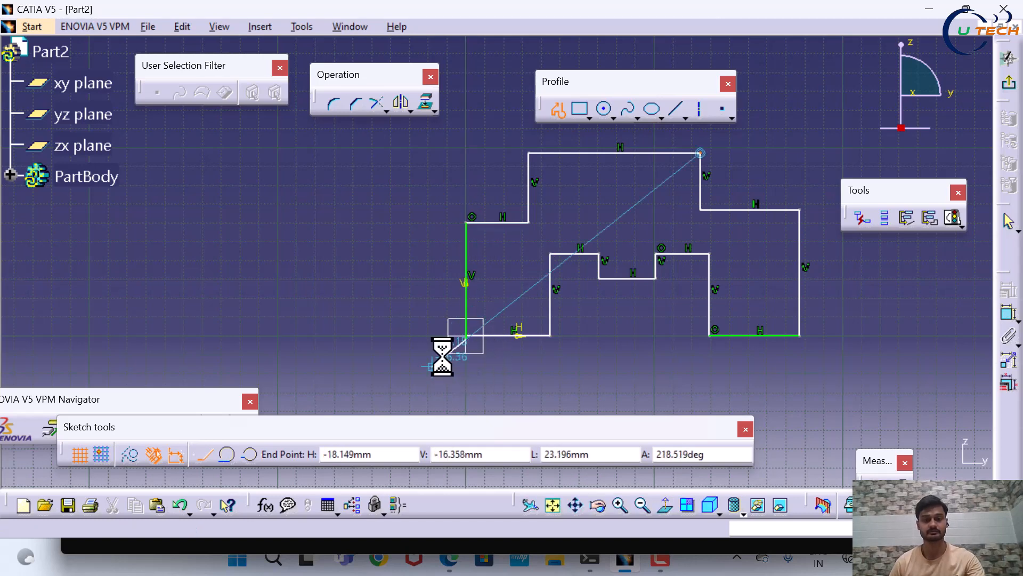
mouse_move(635, 388)
middle_down()
mouse_move(548, 411)
mouse_move(549, 382)
middle_up()
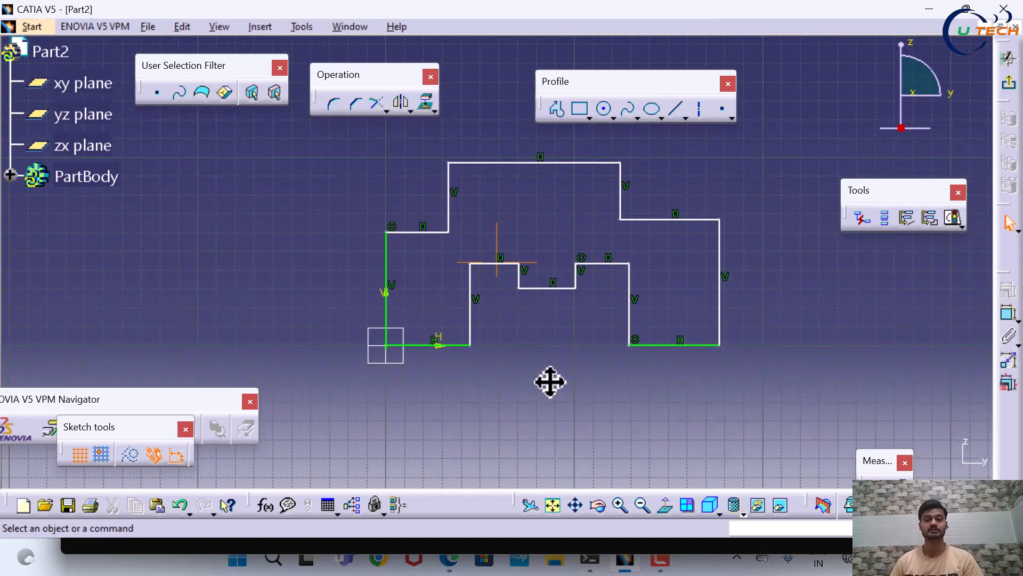
Step: Consult the second profile in 2D drawings.pdf, dimension the left leg's bottom edge in CATIA and set it to 25 mm
click(452, 563)
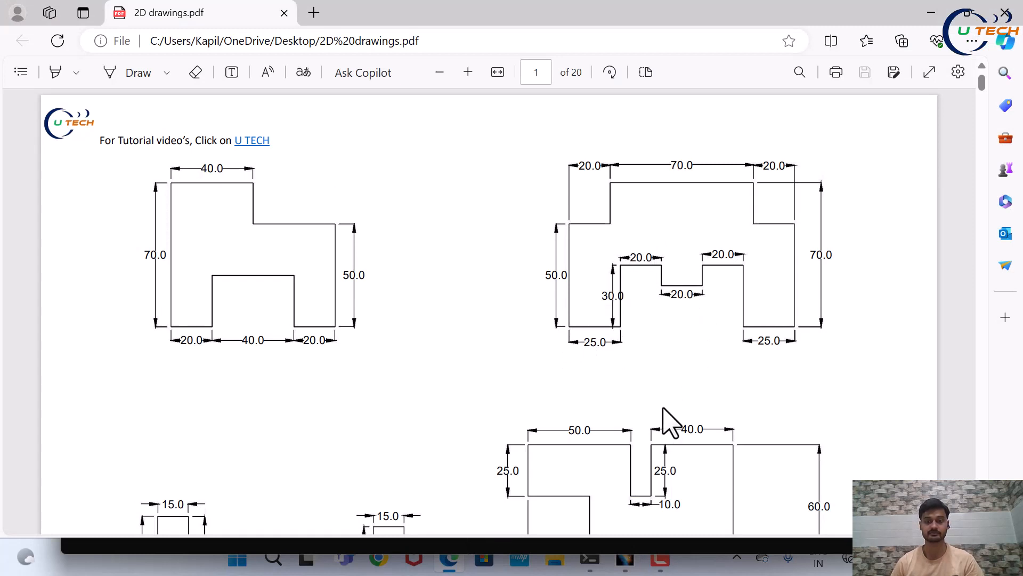
click(623, 559)
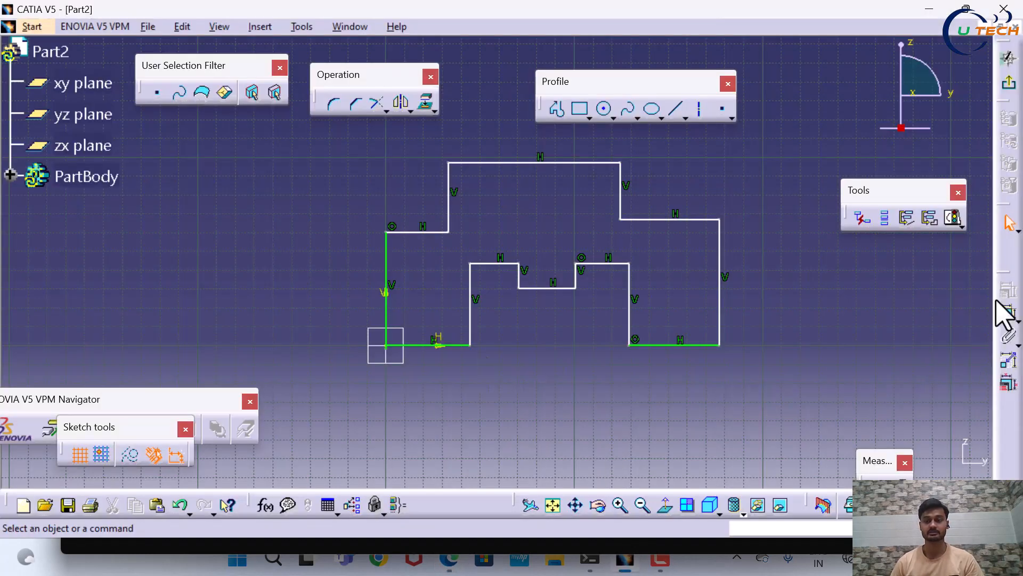
click(1007, 315)
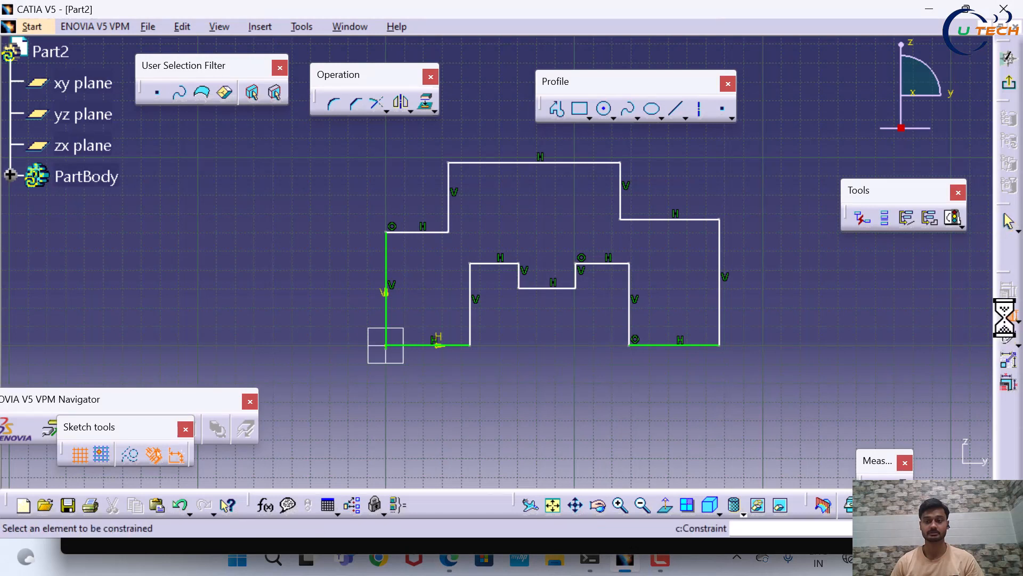
click(442, 345)
click(437, 408)
double_click(434, 404)
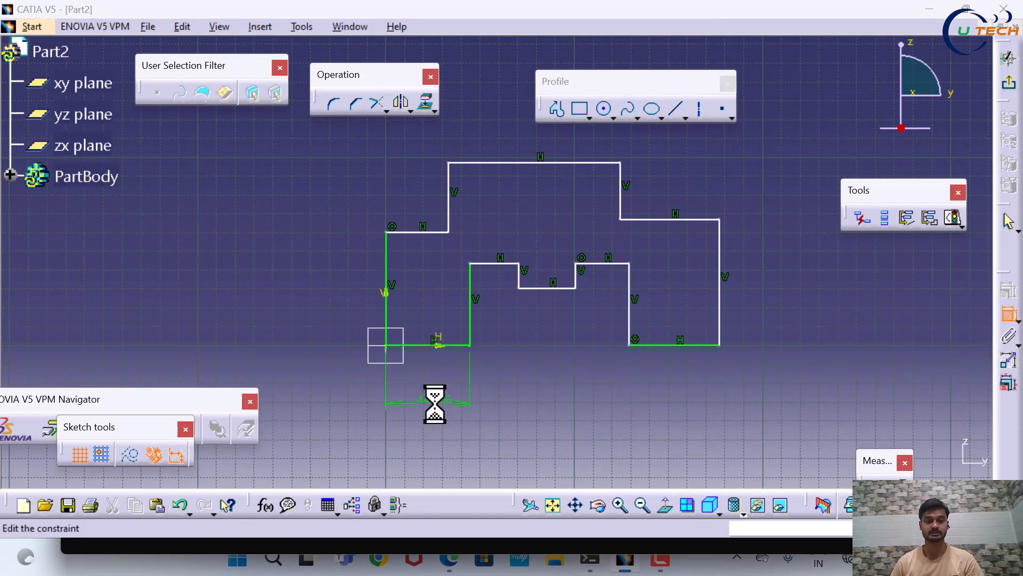
drag(452, 556, 451, 542)
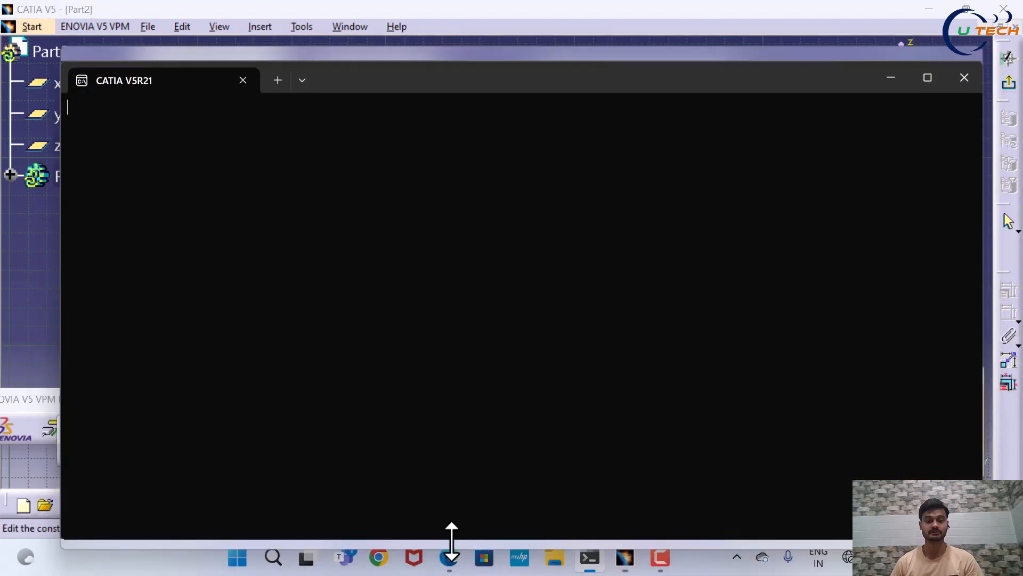
click(449, 558)
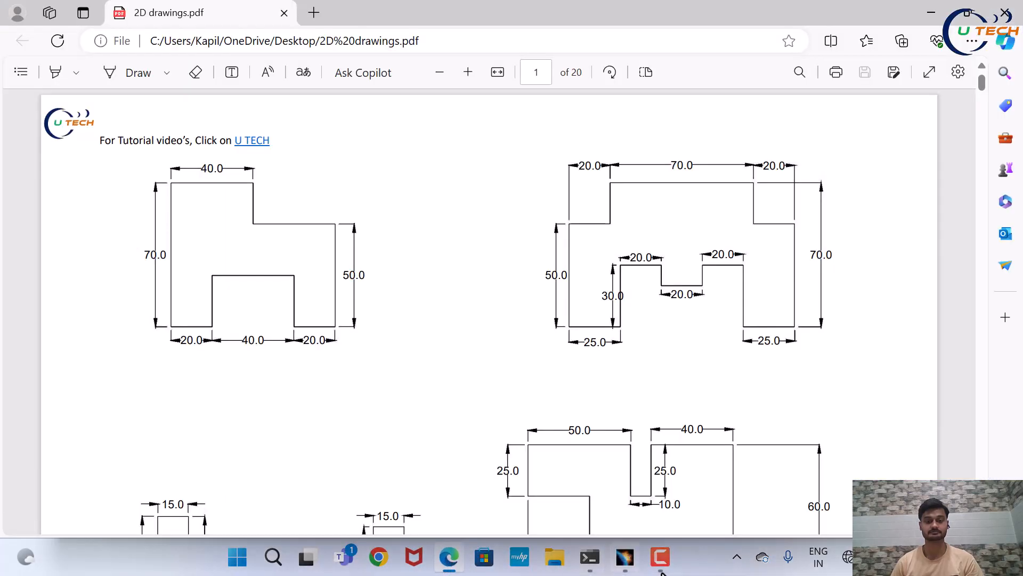
click(624, 558)
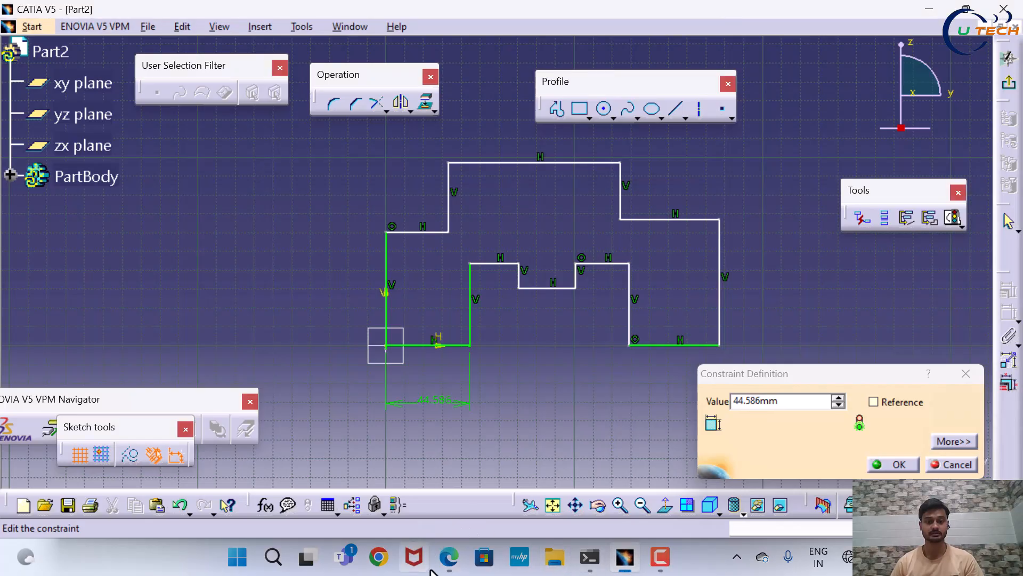
click(448, 557)
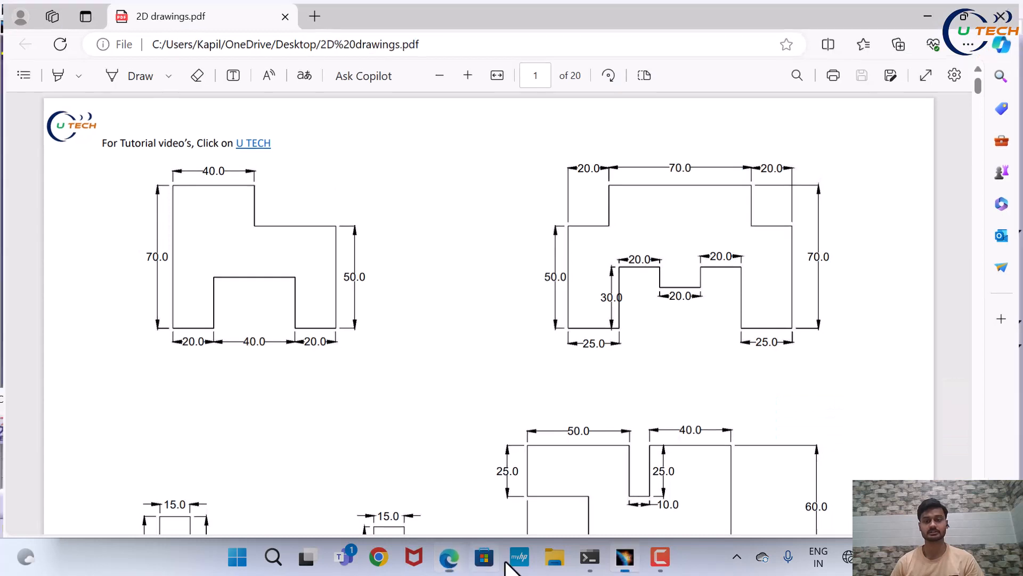
click(625, 557)
drag(777, 401, 564, 401)
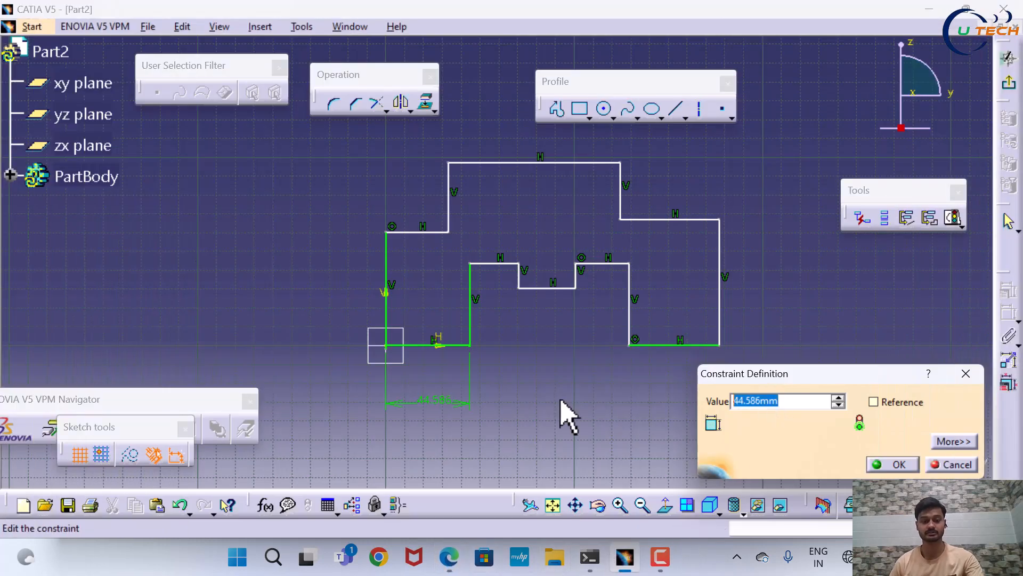
text(25)
click(885, 464)
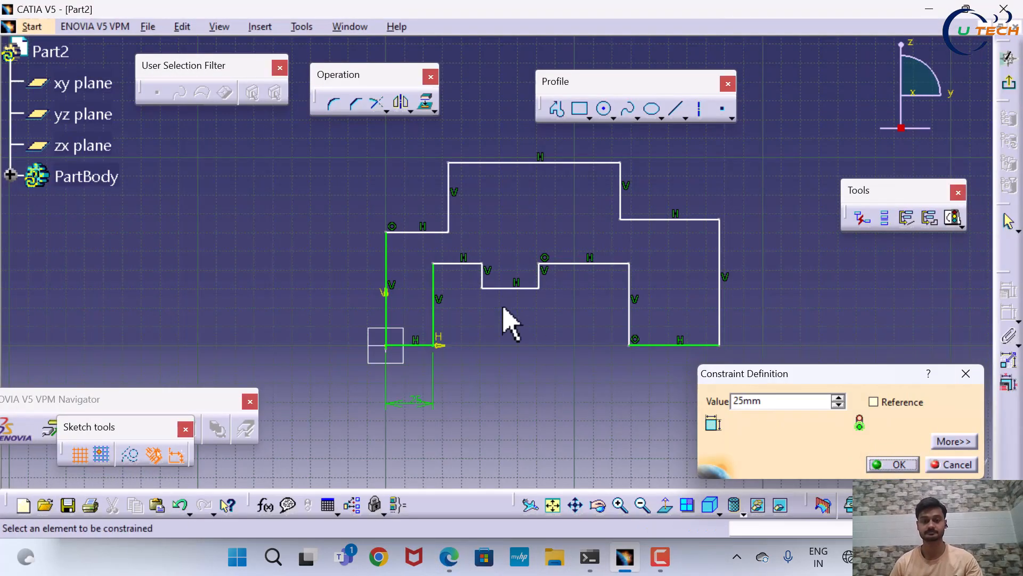
Step: Dimension the left leg's inner vertical edge and set it to 30 mm
click(433, 309)
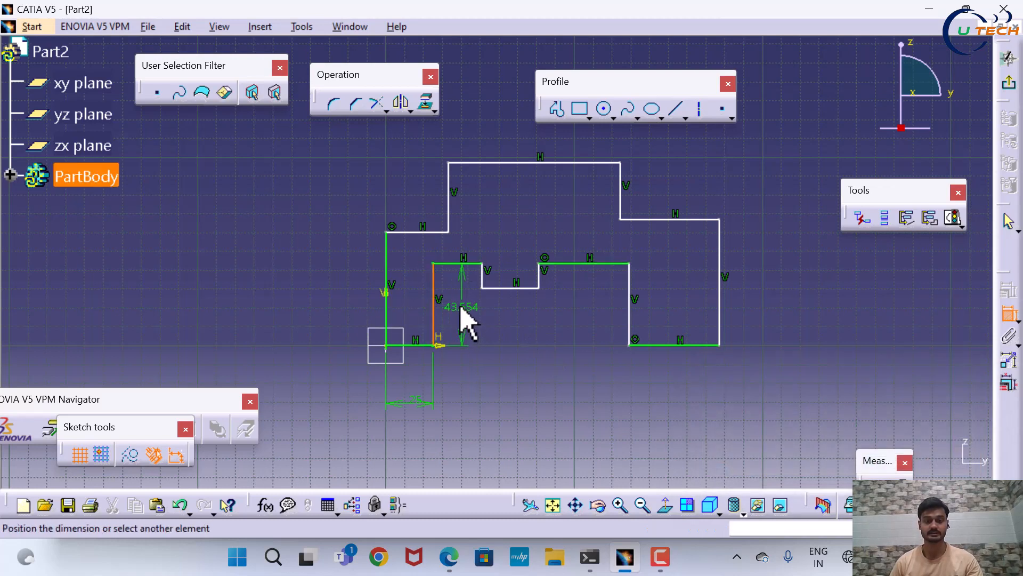
click(459, 311)
double_click(459, 305)
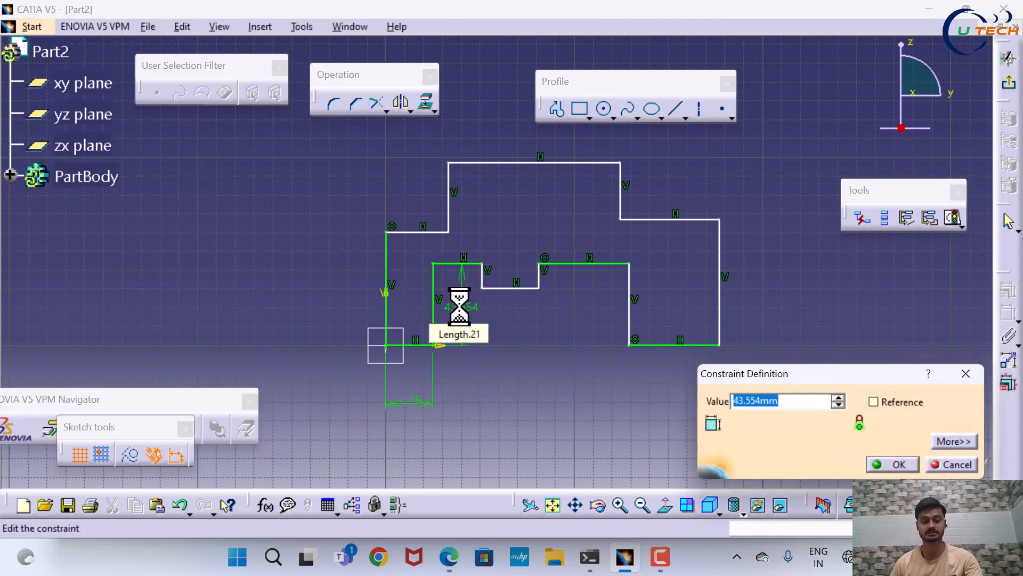
text(30)
key(Return)
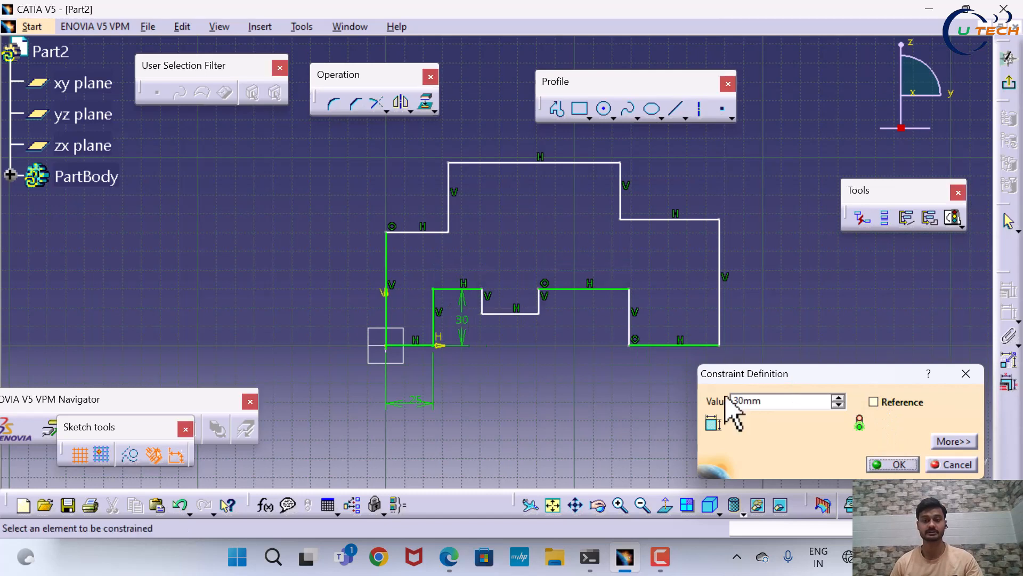
Step: Dimension the left vertical edge of the small central step as 10 mm and switch to 2D drawings.pdf to consult the second profile
click(482, 308)
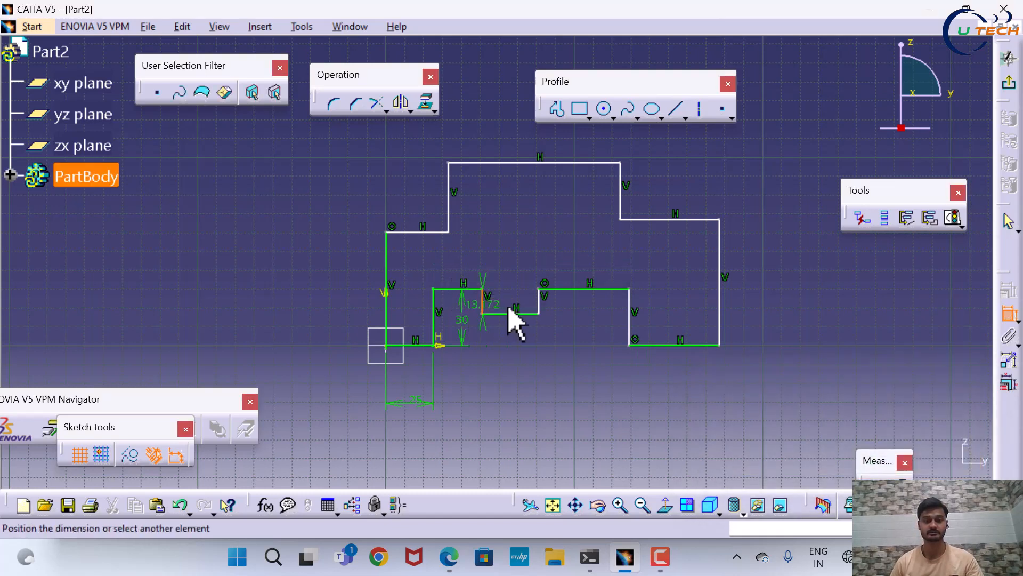
click(511, 309)
double_click(512, 308)
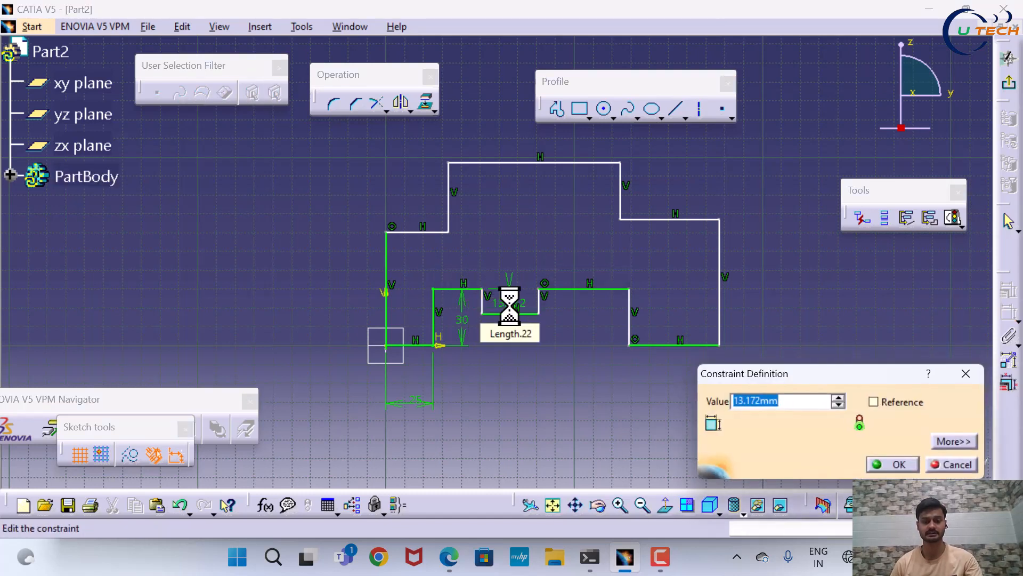
text(10)
click(899, 466)
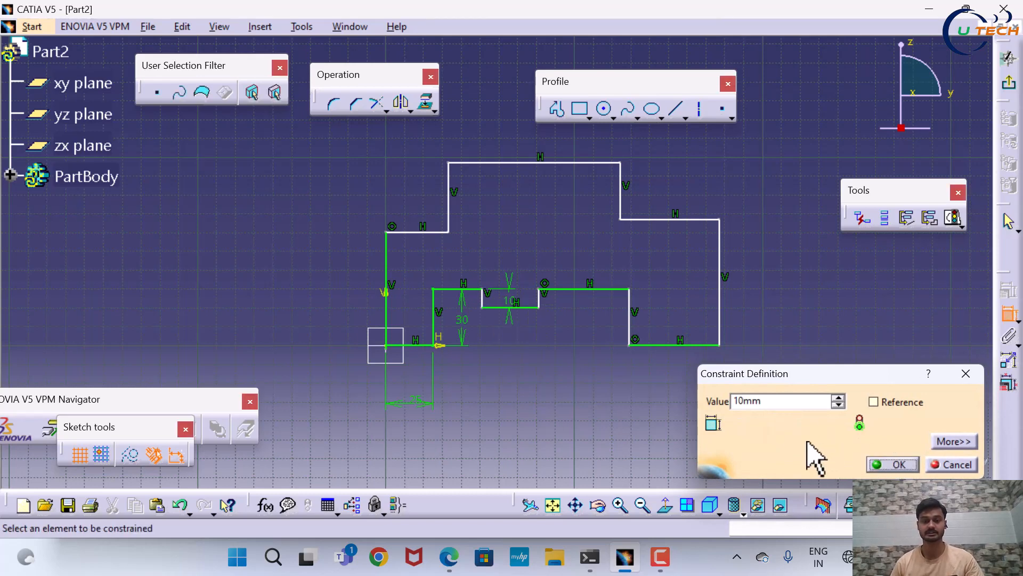
click(452, 559)
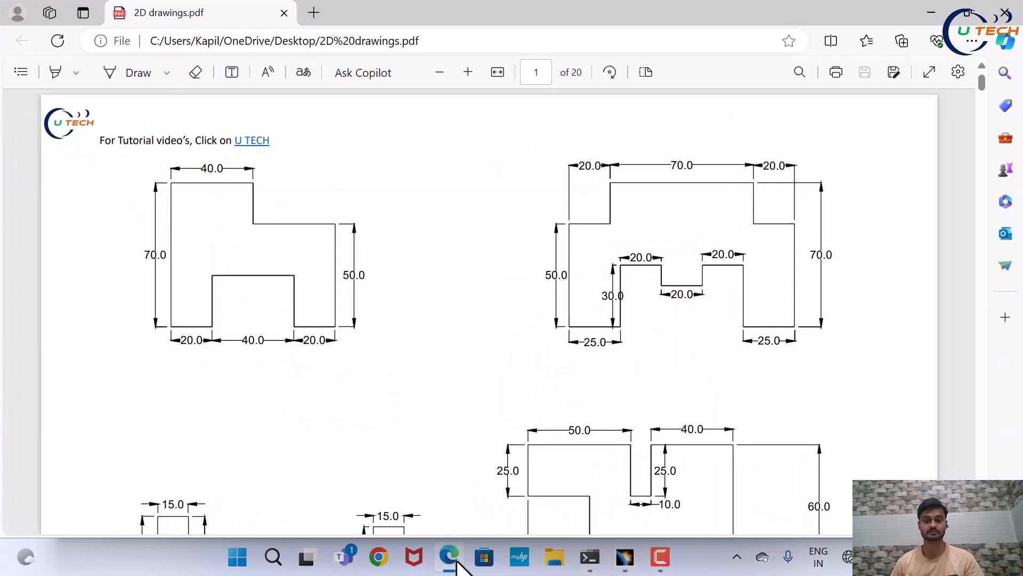
Step: Switch back to CATIA and dimension the small central step's bottom edge as 20 mm
click(457, 565)
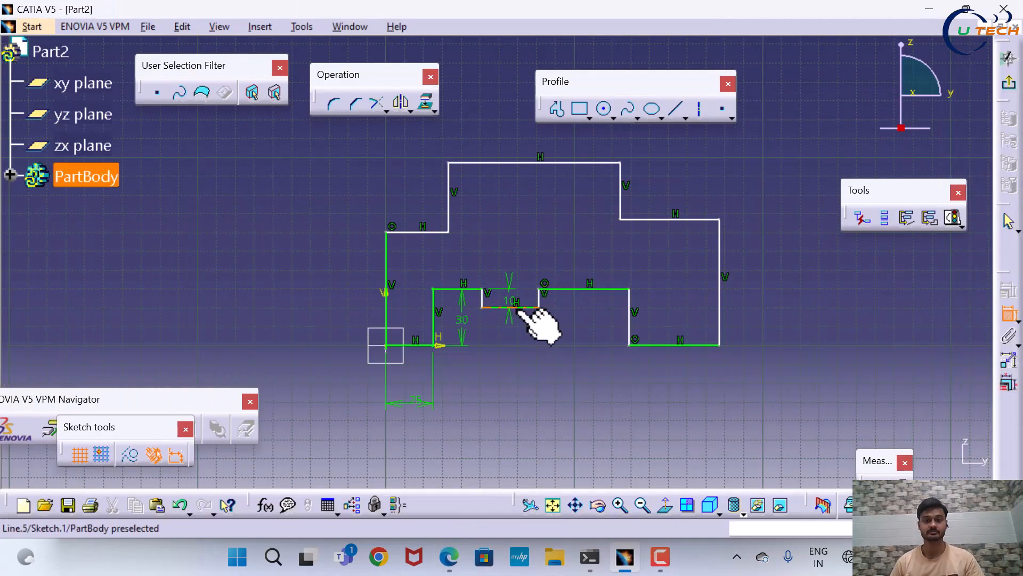
click(529, 307)
click(505, 389)
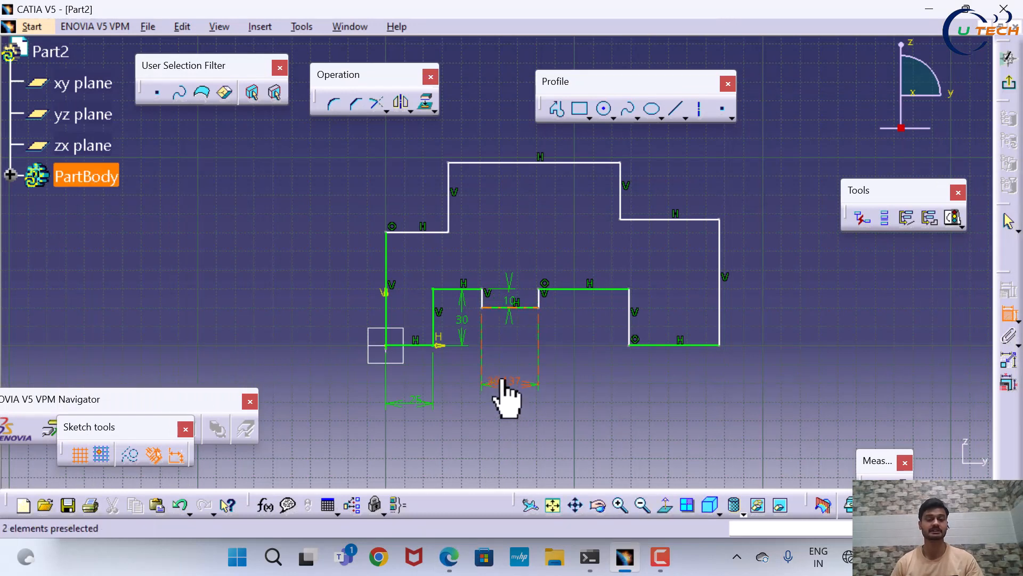
double_click(504, 382)
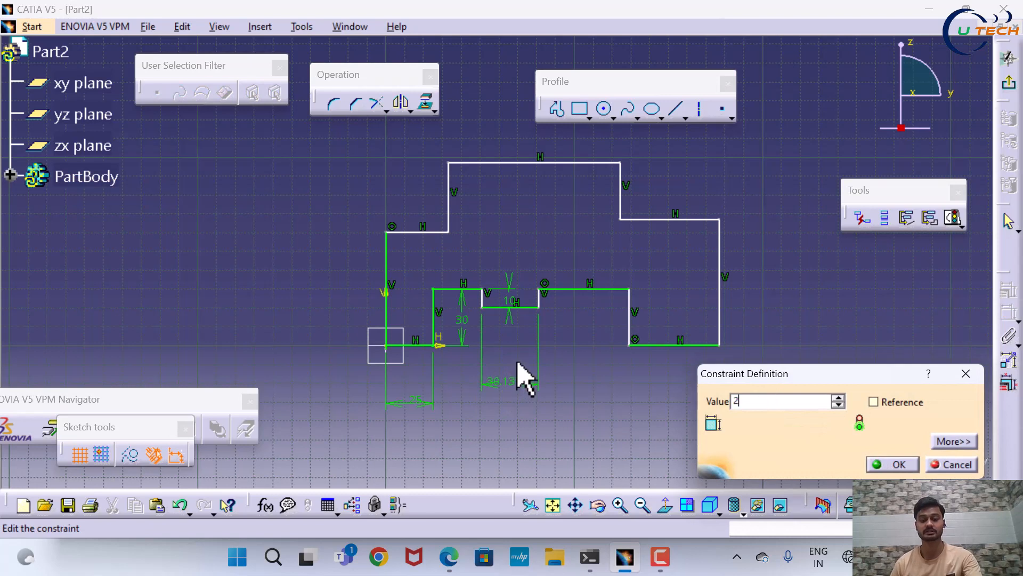
click(891, 464)
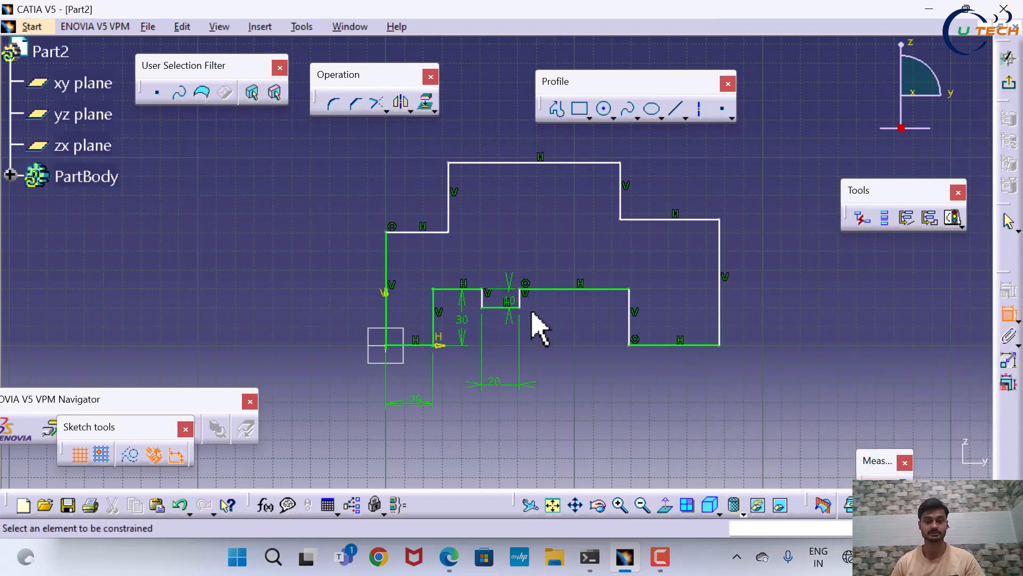
Step: Dimension the horizontal edge right of the small central step, check 2D drawings.pdf, and set it to 20 mm
click(566, 290)
click(562, 371)
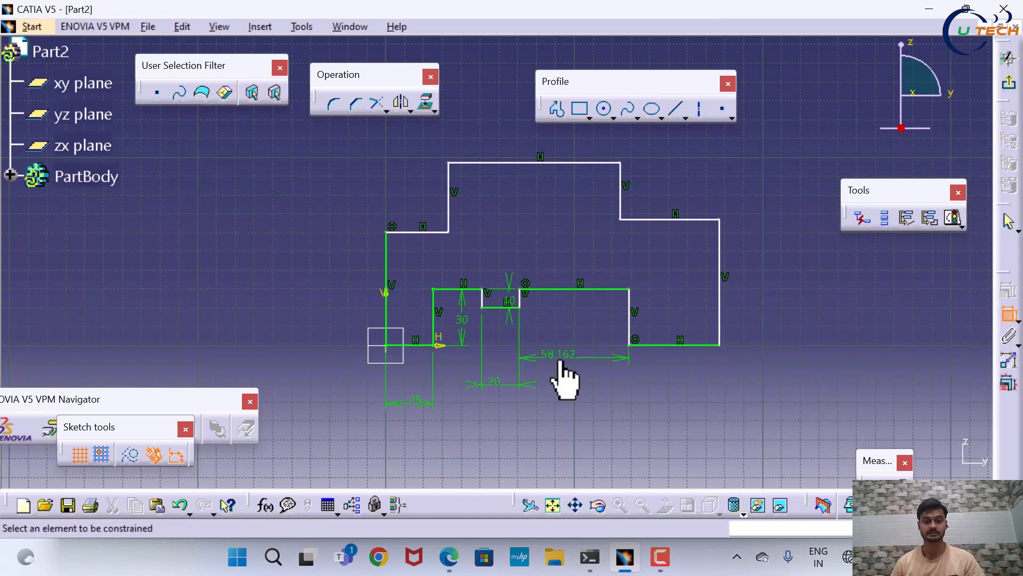
double_click(560, 365)
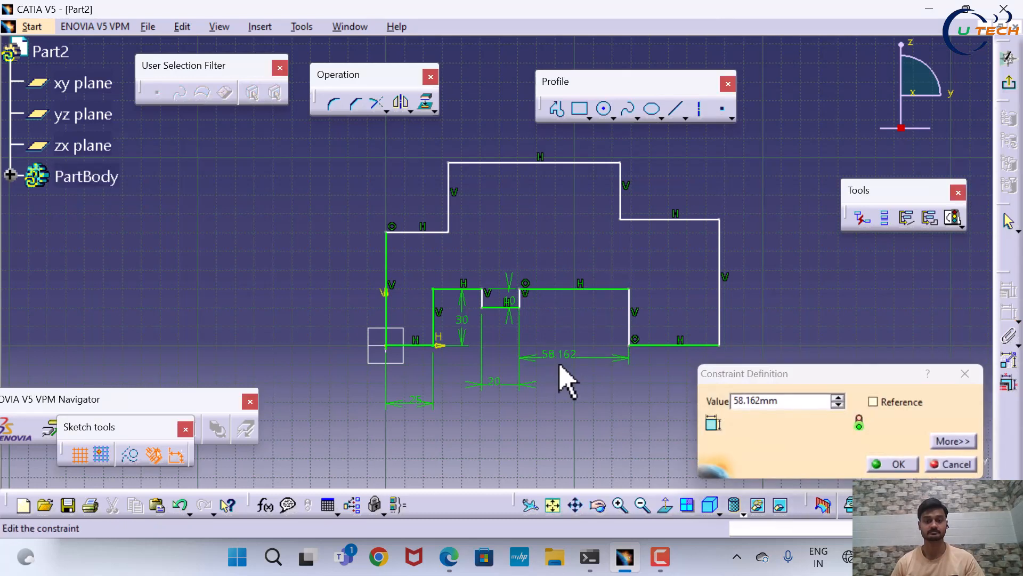
click(450, 560)
click(455, 562)
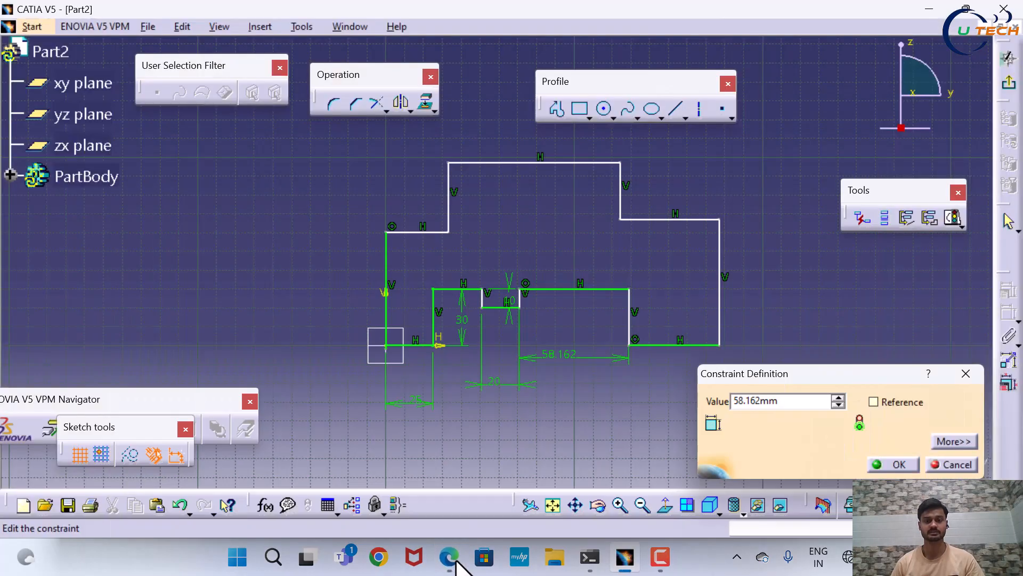
double_click(810, 401)
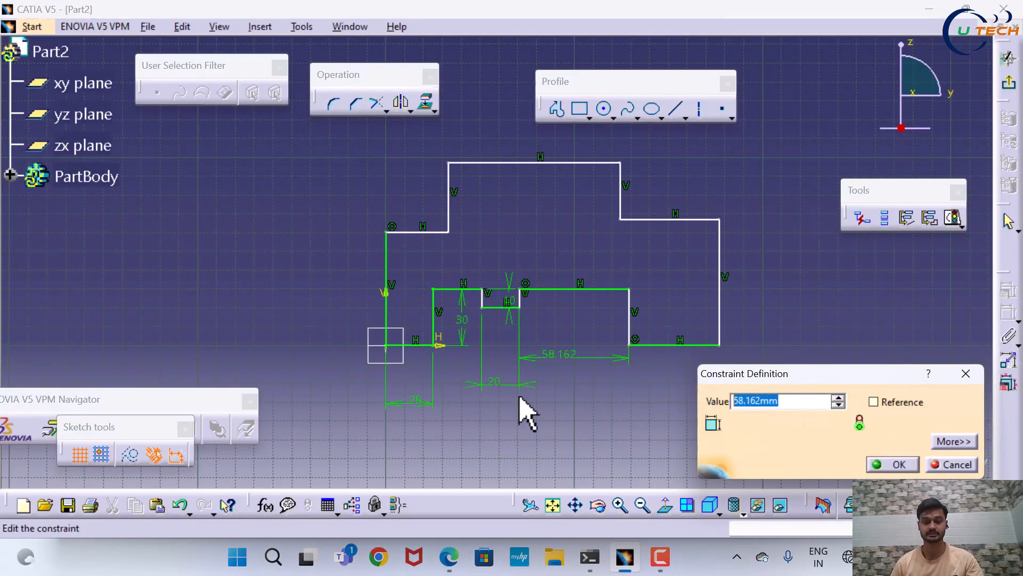
text(20)
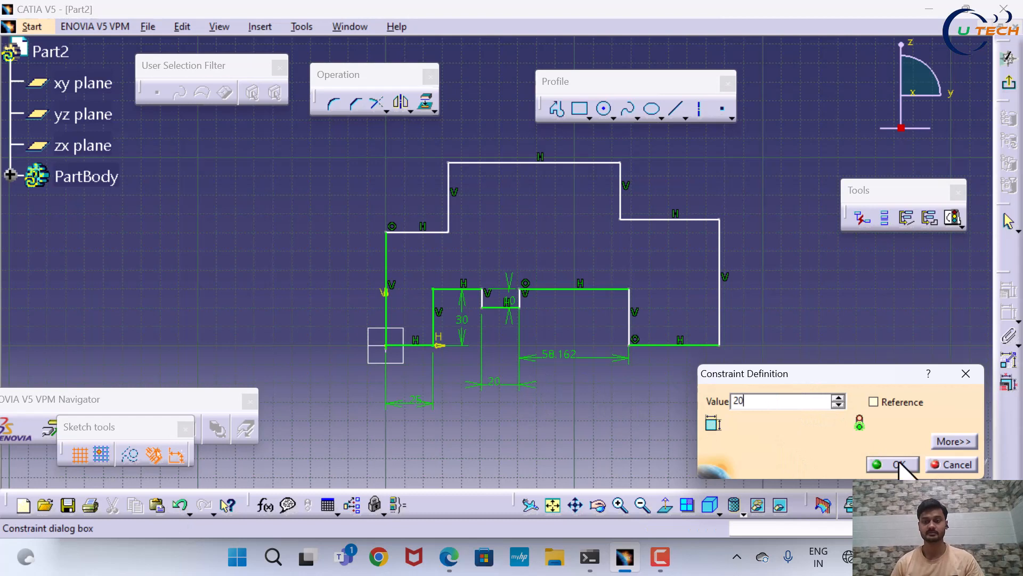
click(900, 464)
Step: Dimension the horizontal edge left of the small central step as 20 mm
click(473, 289)
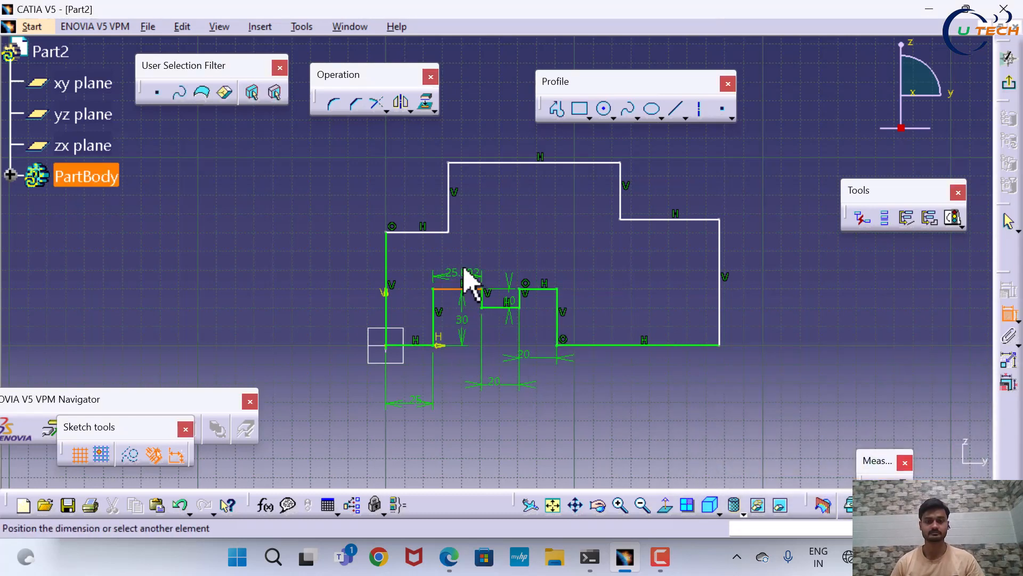
click(469, 281)
double_click(461, 276)
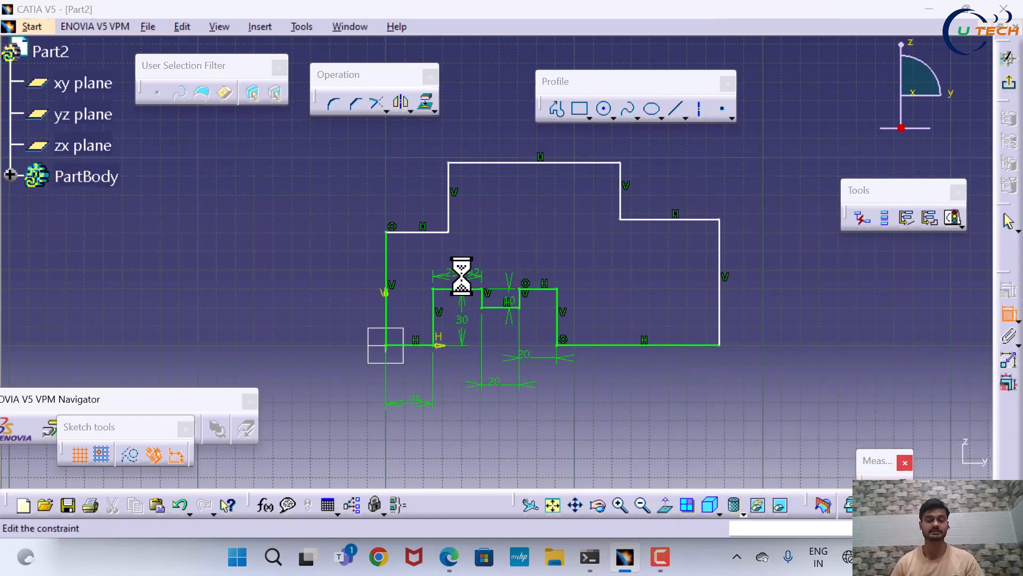
text(20mm)
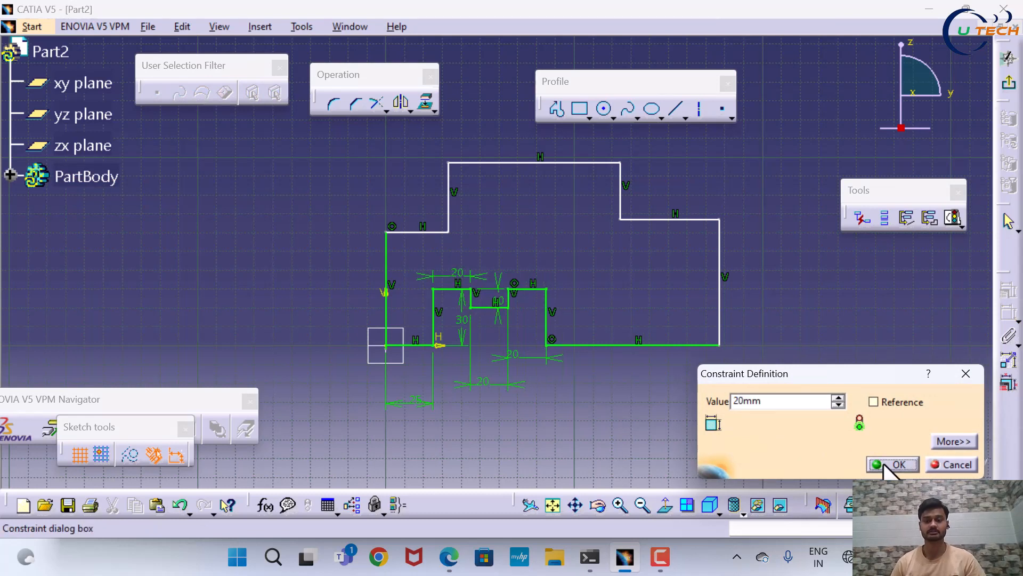
click(889, 465)
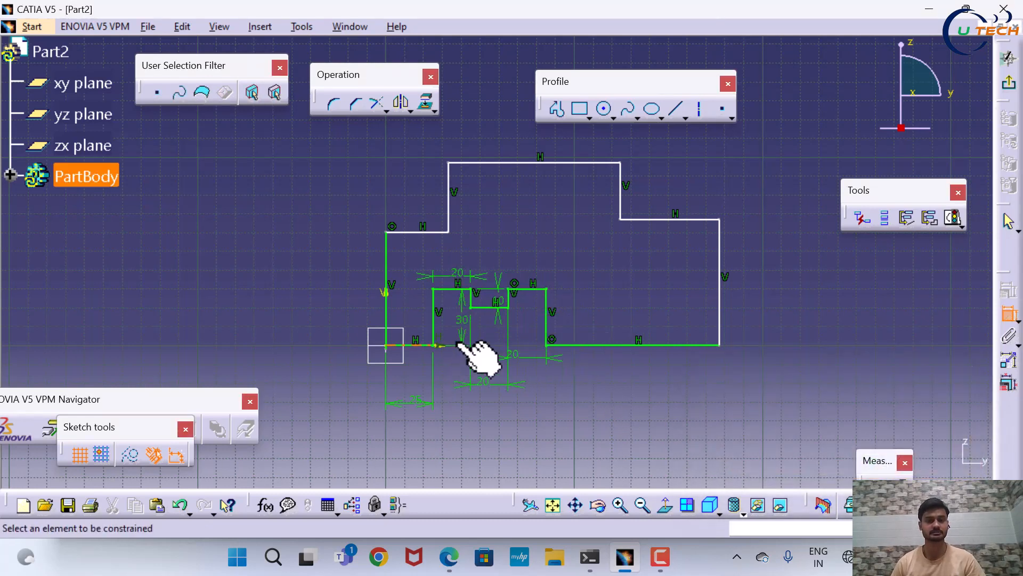
Step: Consult the second profile in 2D drawings.pdf and dimension the right leg's bottom edge in CATIA as 25 mm
click(450, 557)
click(459, 557)
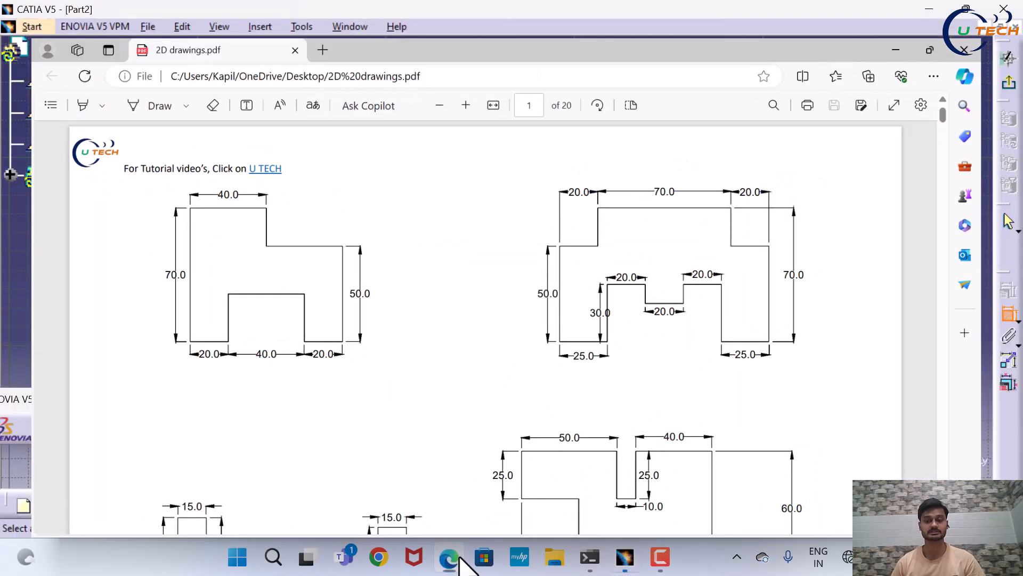
click(612, 346)
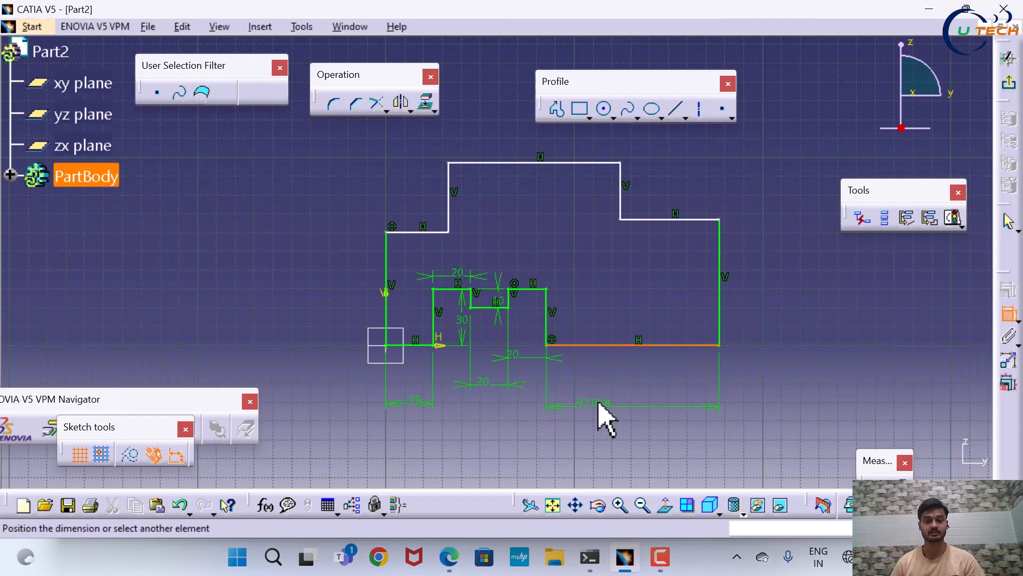
click(600, 399)
double_click(598, 398)
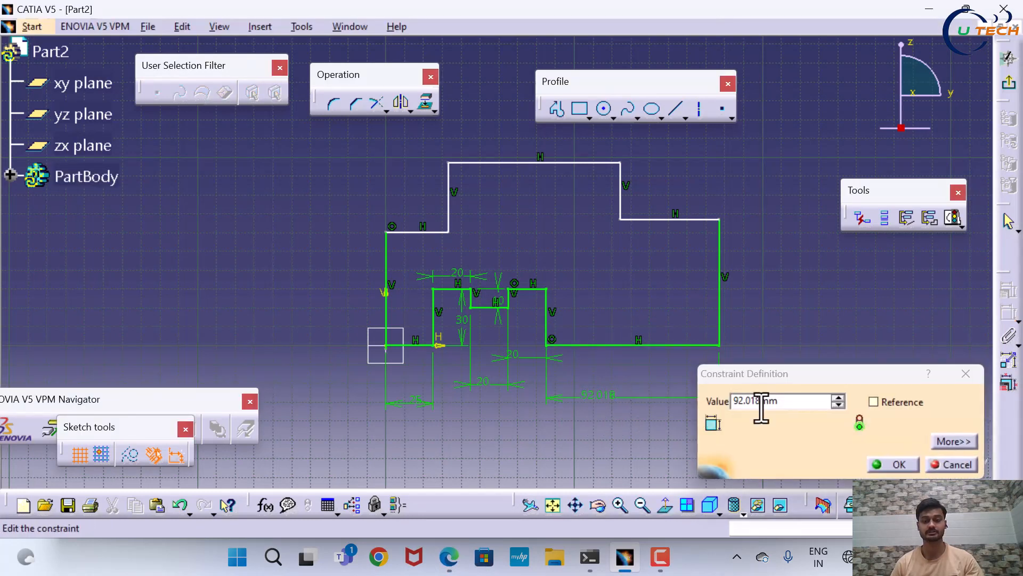
text(25)
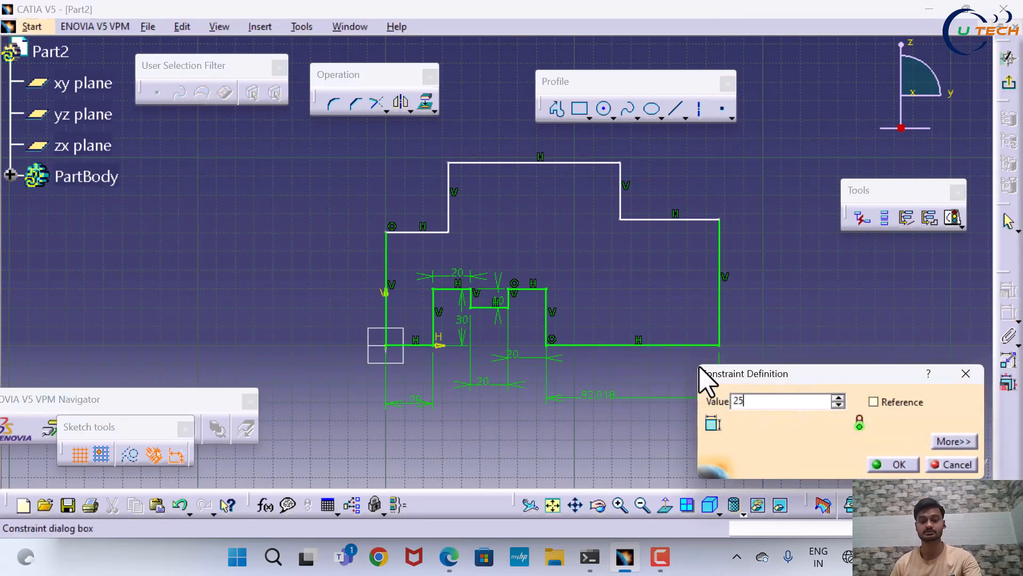
key(Return)
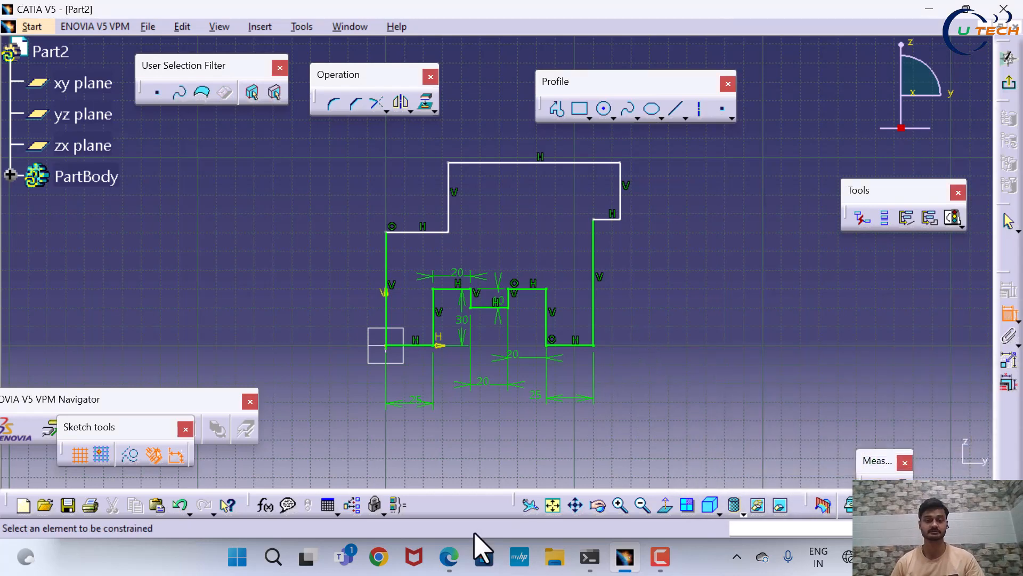
Step: Check 2D drawings.pdf again and dimension the profile's outer right vertical edge in CATIA as 50 mm
click(453, 558)
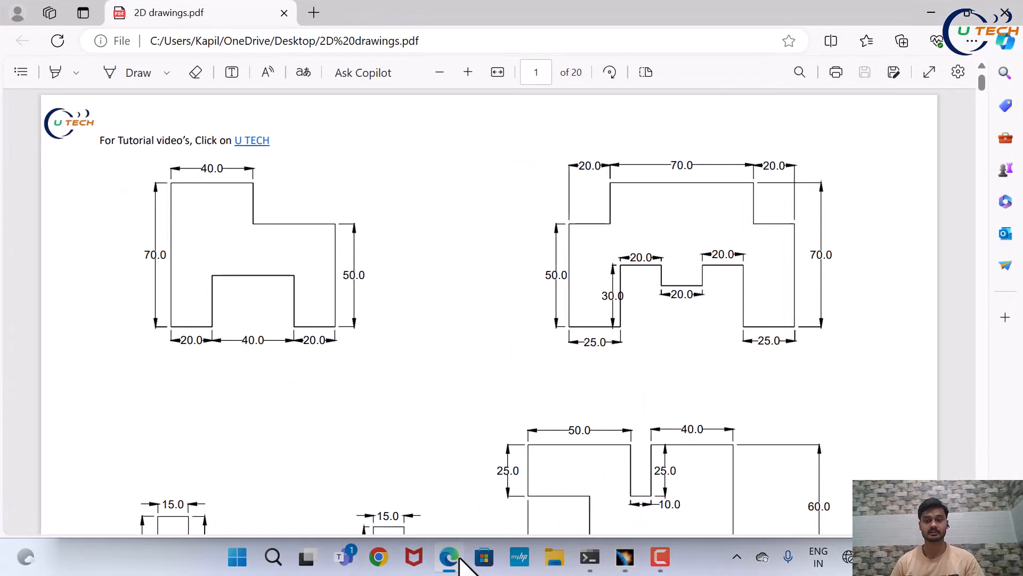
click(460, 559)
click(459, 558)
click(461, 559)
click(594, 280)
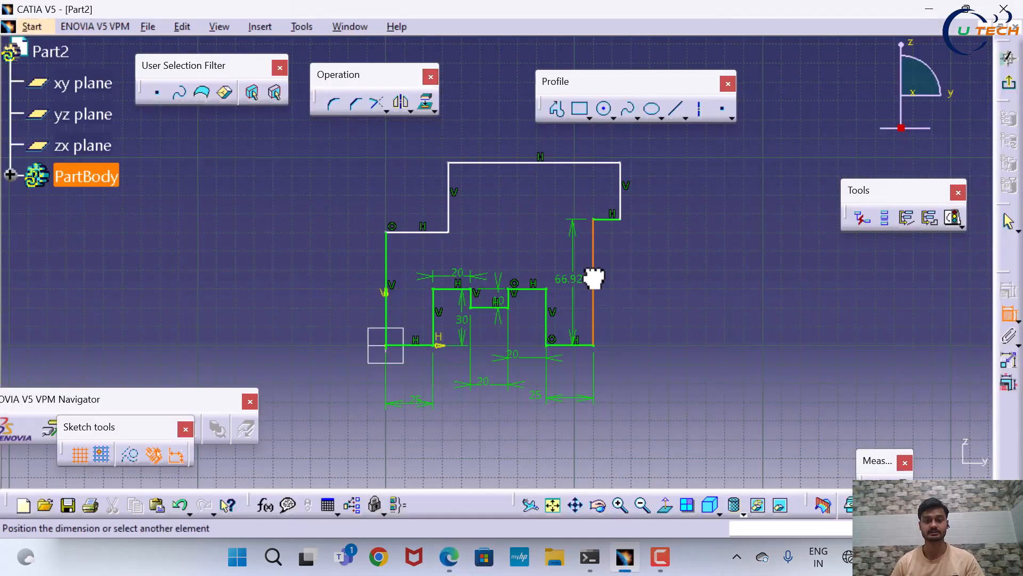
click(641, 306)
double_click(633, 287)
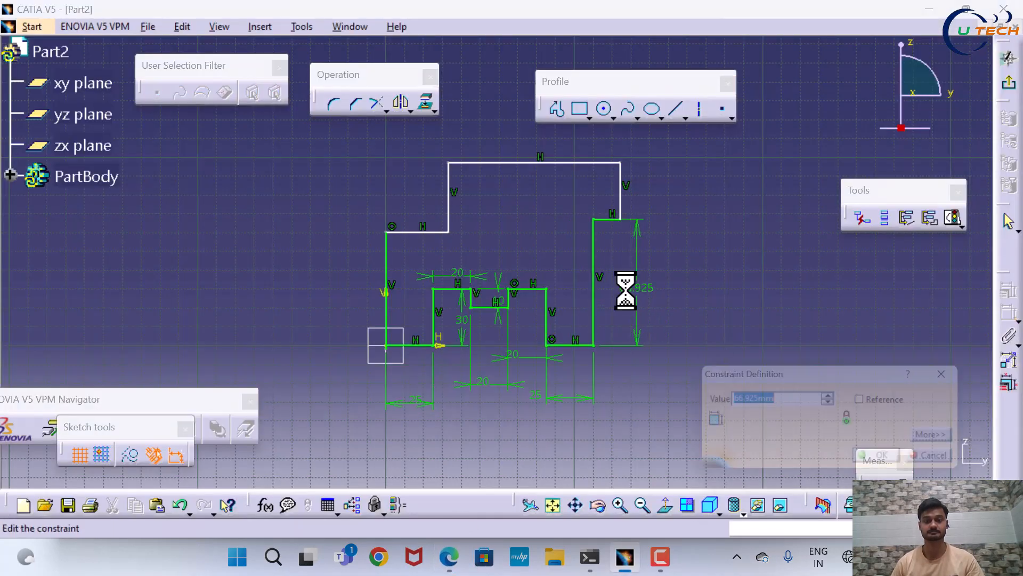
text(50)
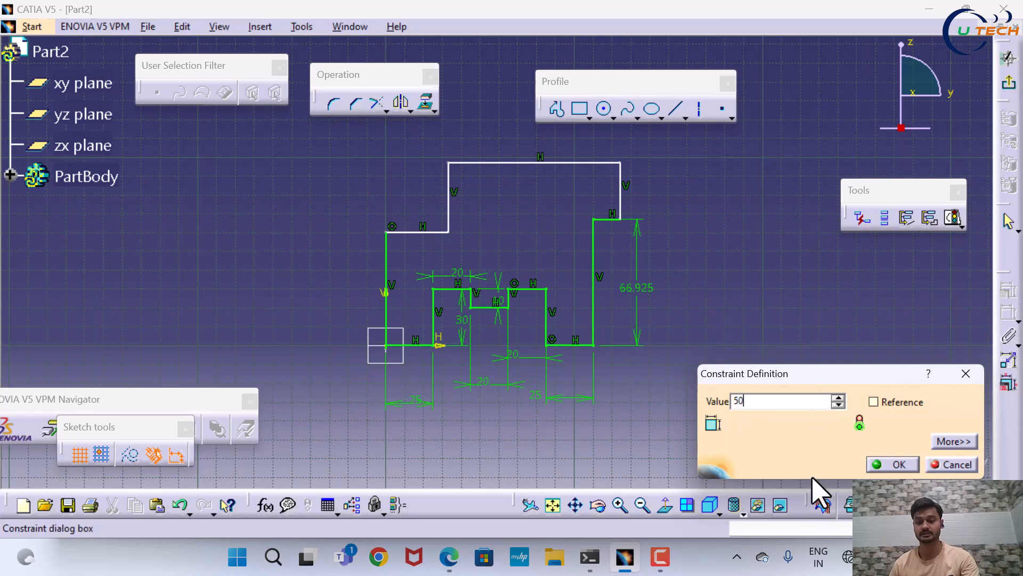
click(899, 464)
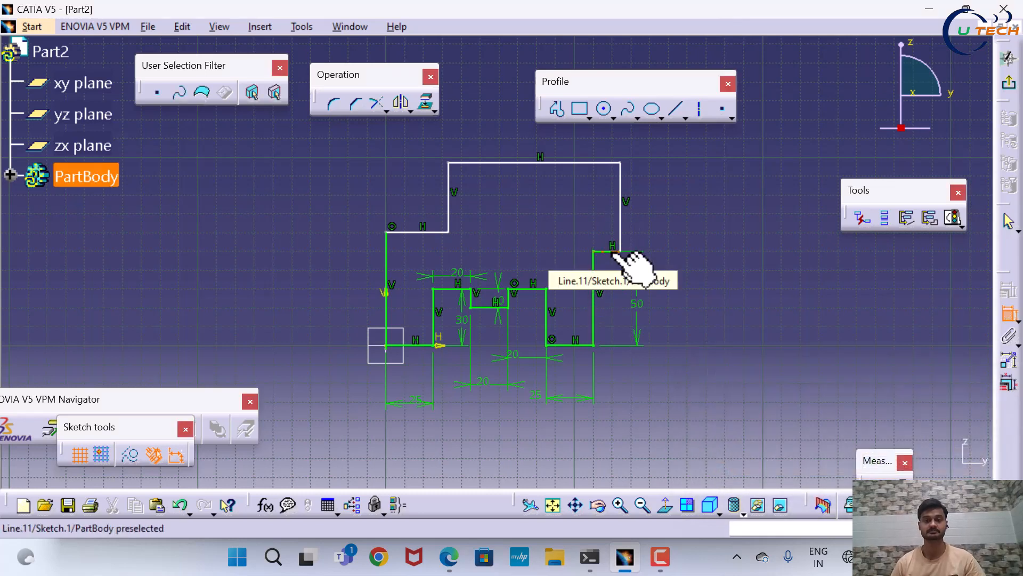
Step: Dimension the upper right vertical edge of the profile, consulting 2D drawings.pdf, and set it to 20 mm
click(619, 235)
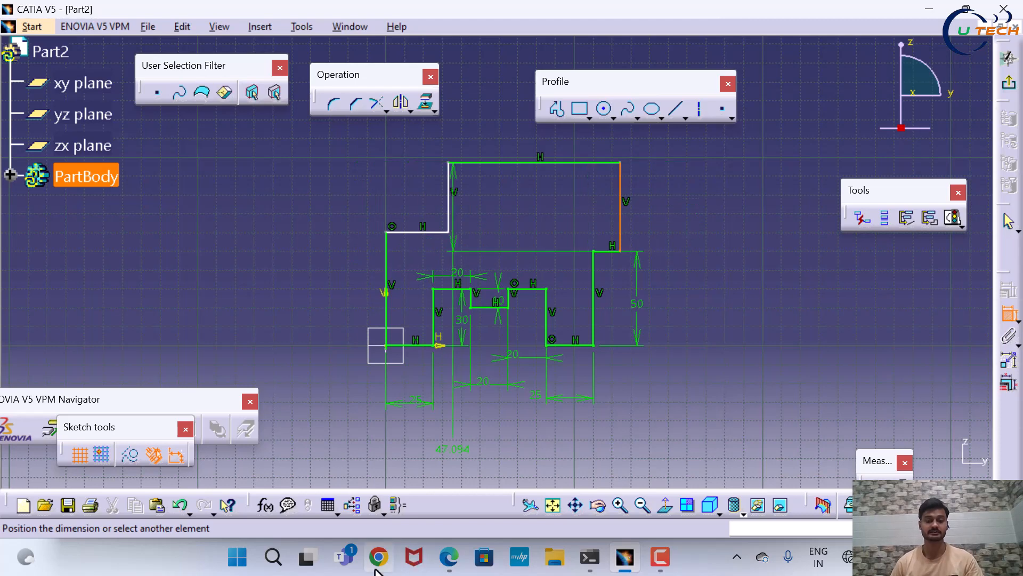
click(452, 556)
click(454, 555)
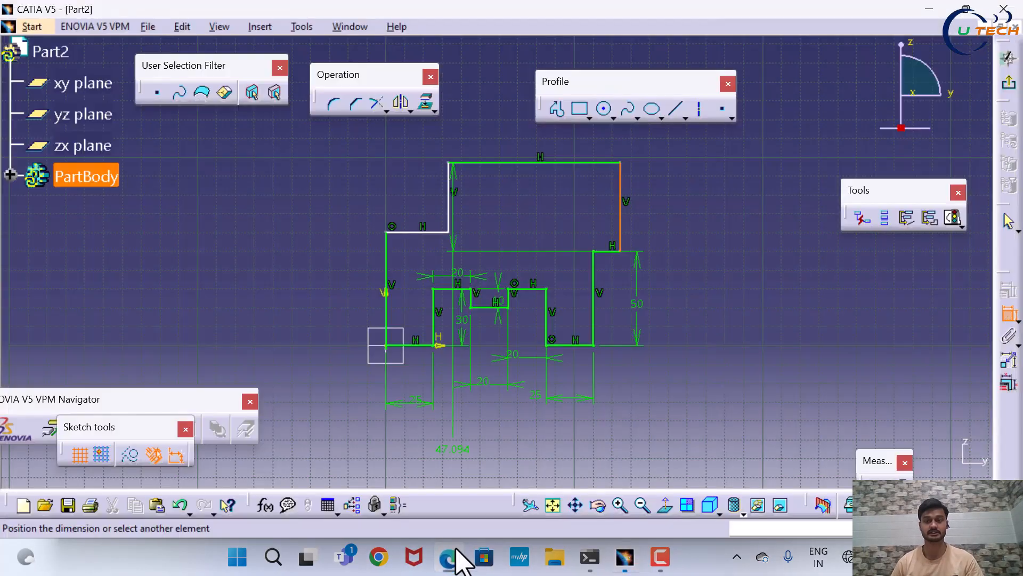
click(677, 185)
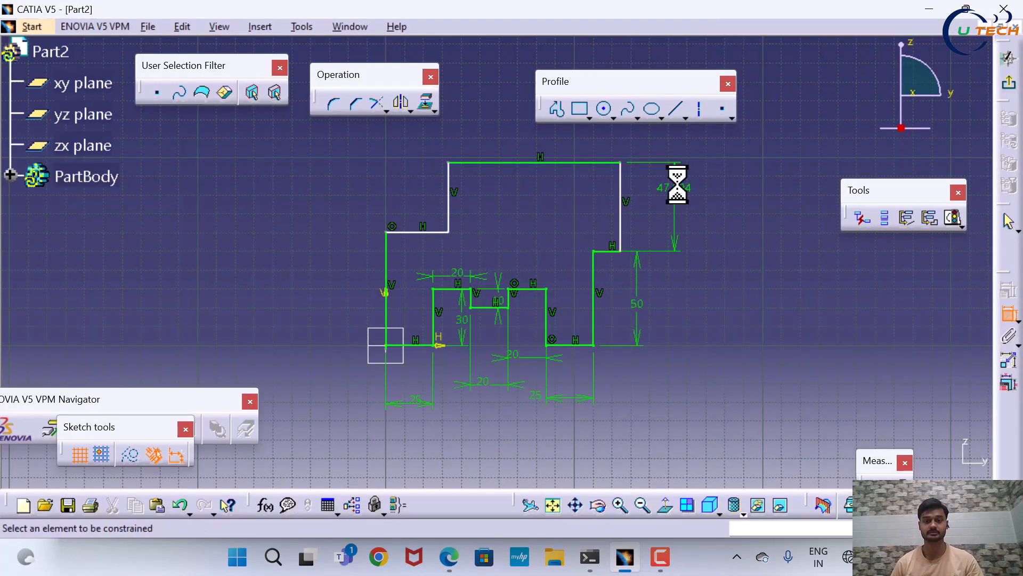
double_click(679, 188)
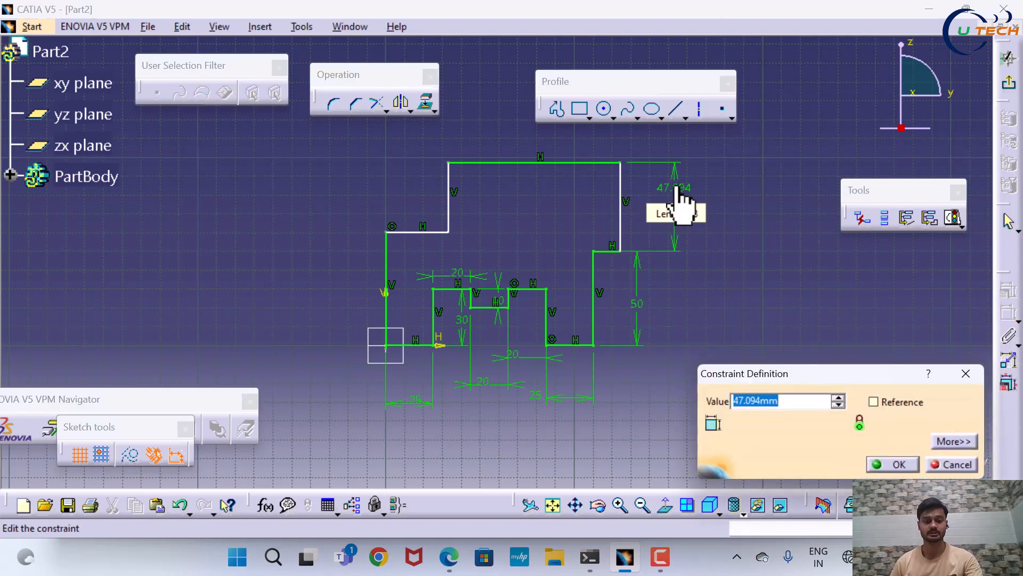
text(20)
click(895, 464)
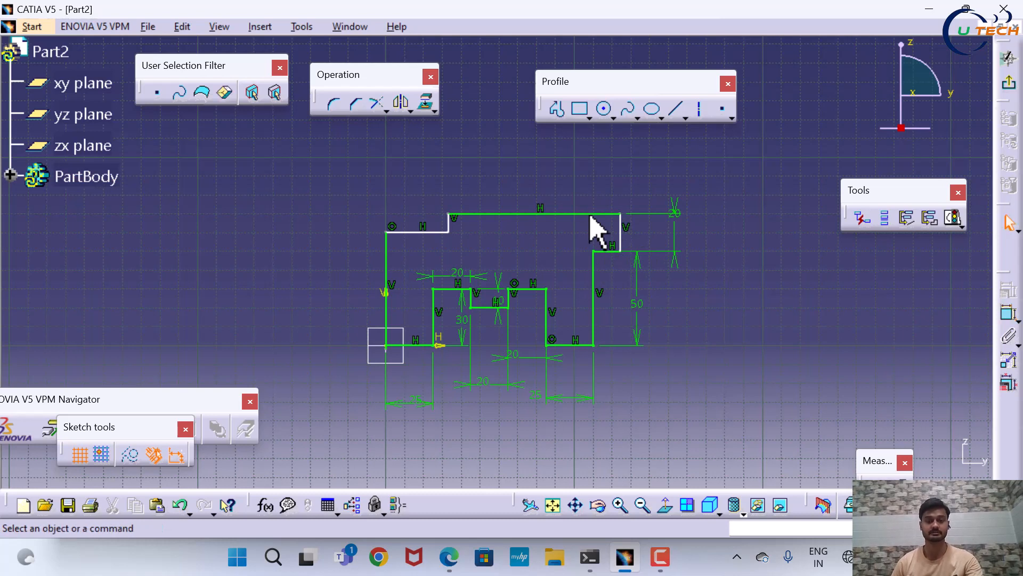
Step: Shift the top edge left so its right end lies inside the outer right edge, and dimension its length as 70 mm
mouse_move(606, 216)
mouse_down()
mouse_move(482, 213)
mouse_move(554, 211)
mouse_move(544, 212)
mouse_up()
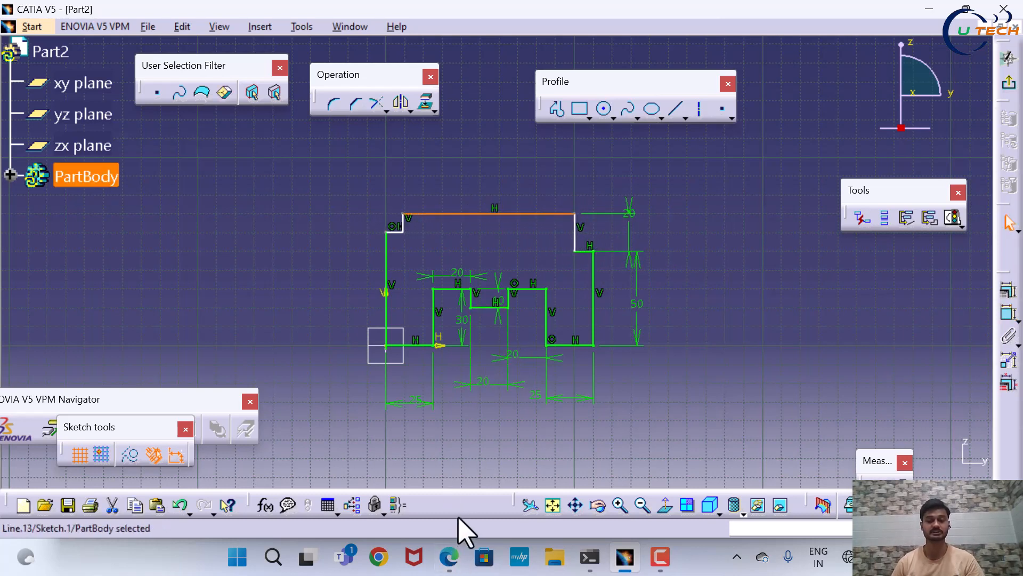
click(1013, 322)
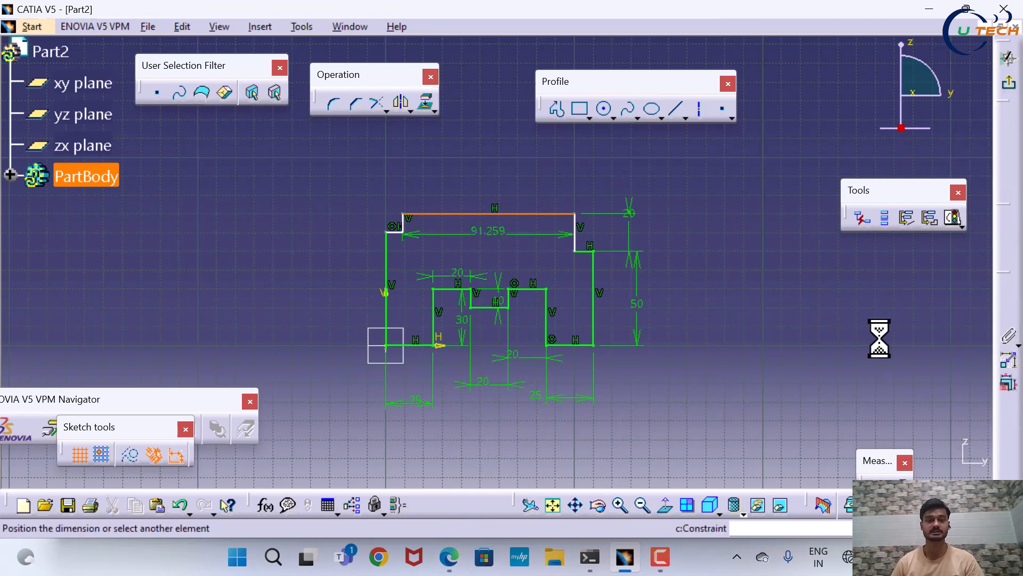
click(450, 557)
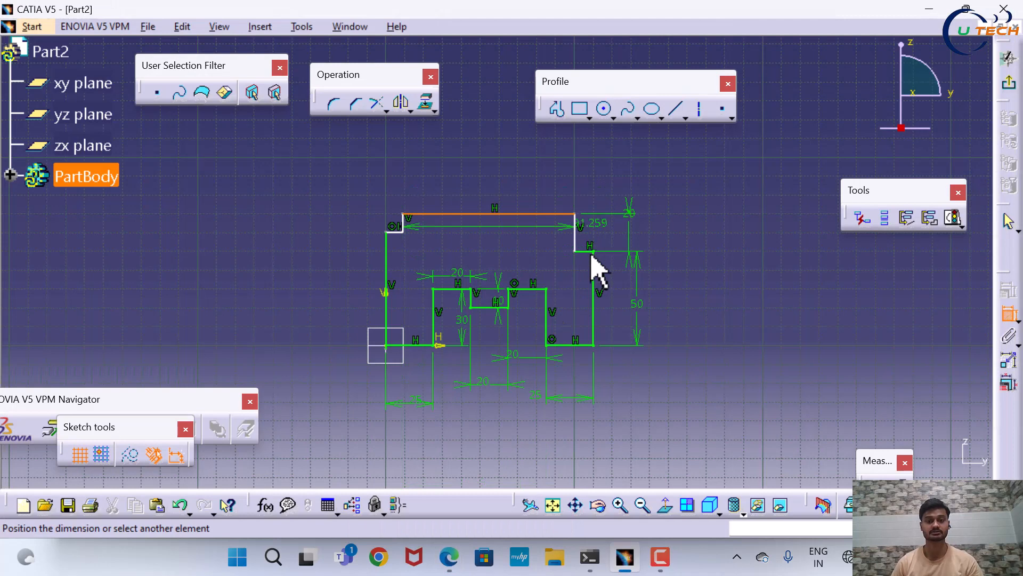
click(449, 557)
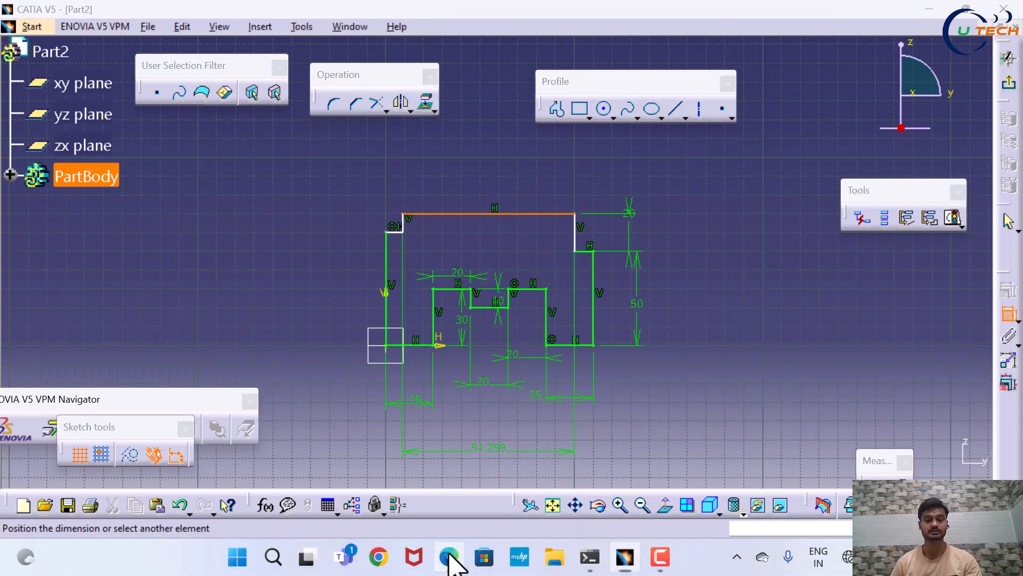
key(alt+Tab)
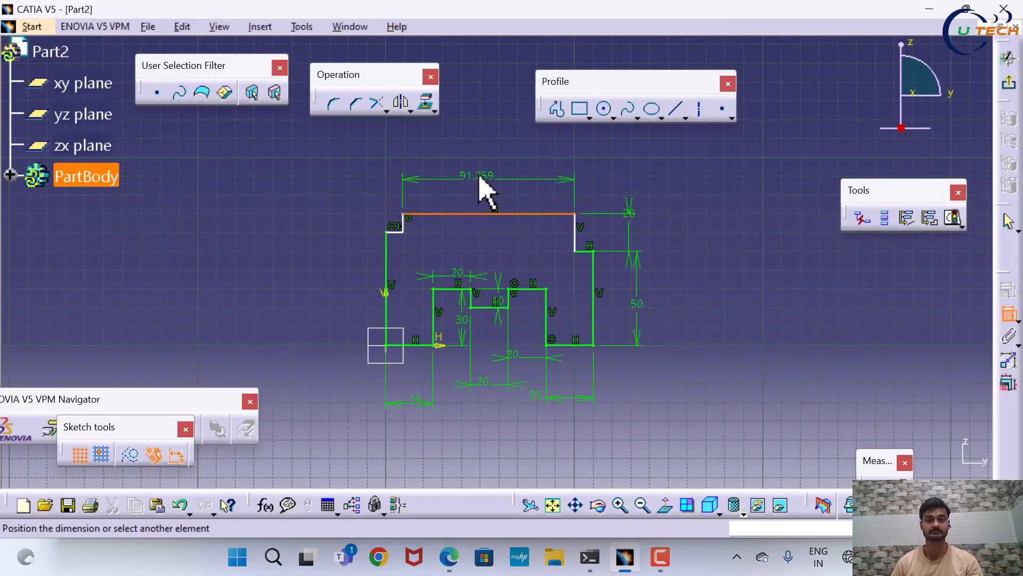
click(482, 179)
double_click(476, 176)
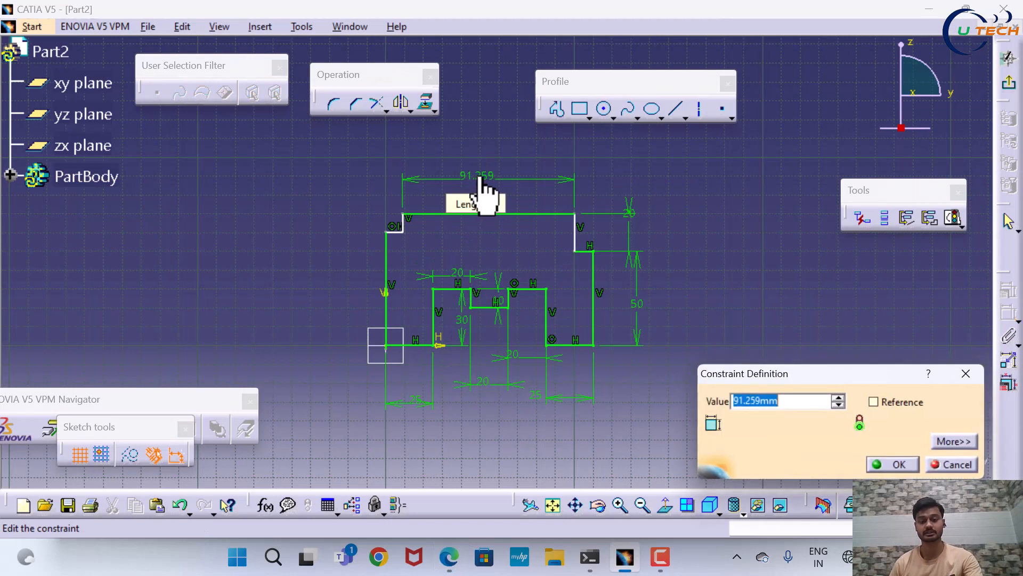
text(70)
click(896, 465)
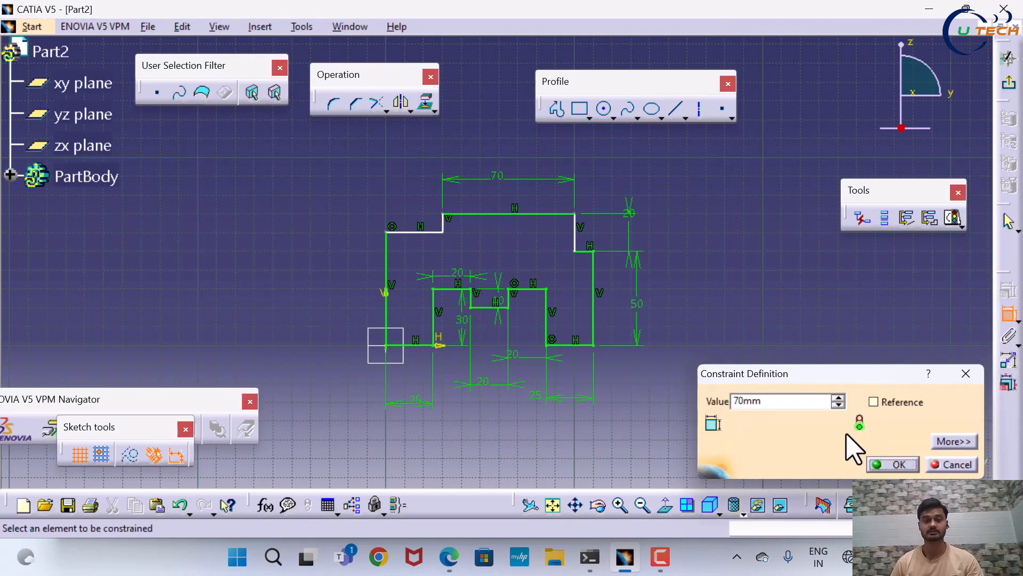
Step: Dimension the short horizontal shoulder edge on the profile's right side and set its length to 20 mm
click(589, 252)
click(571, 300)
double_click(565, 294)
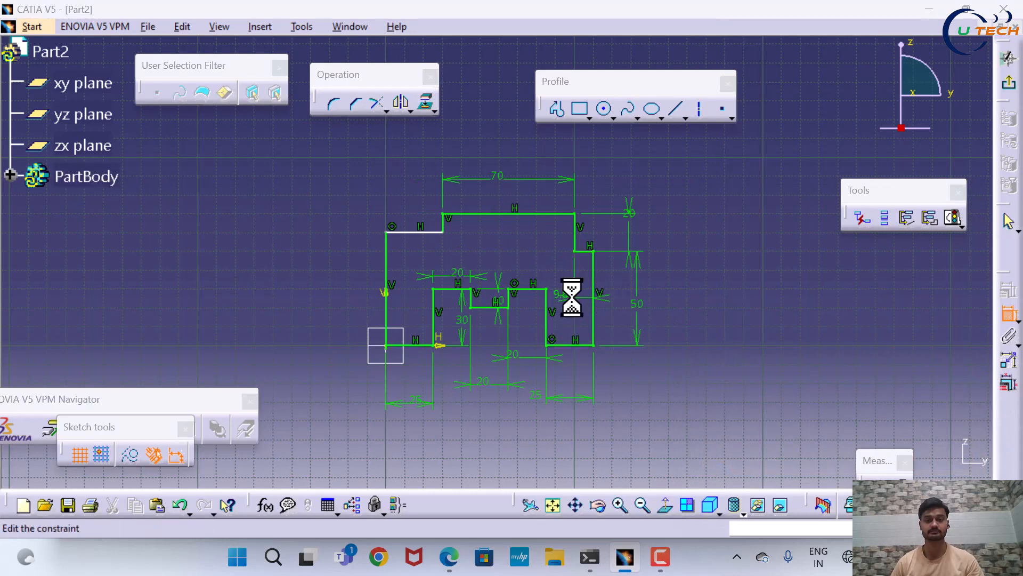
text(20)
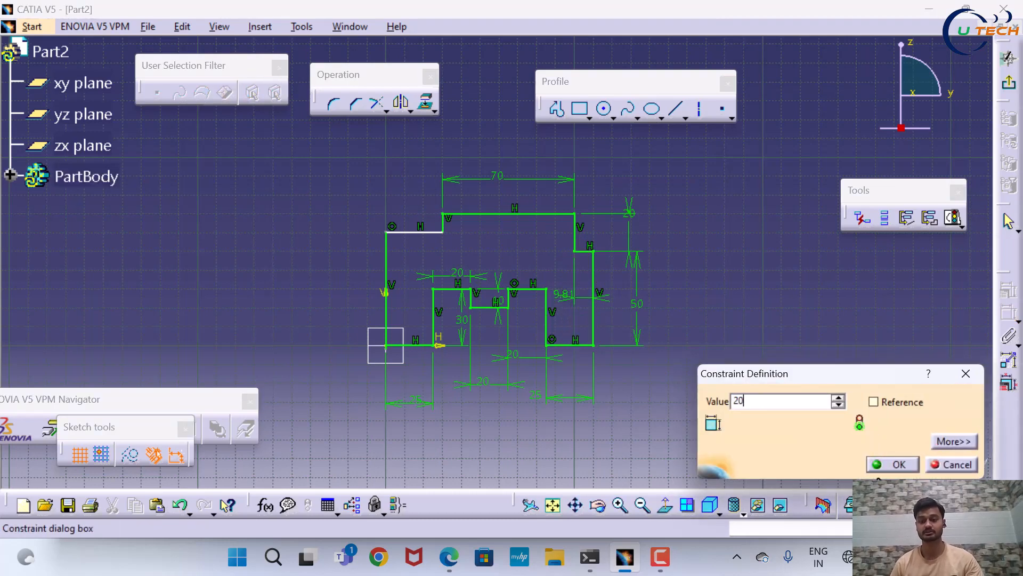
click(896, 464)
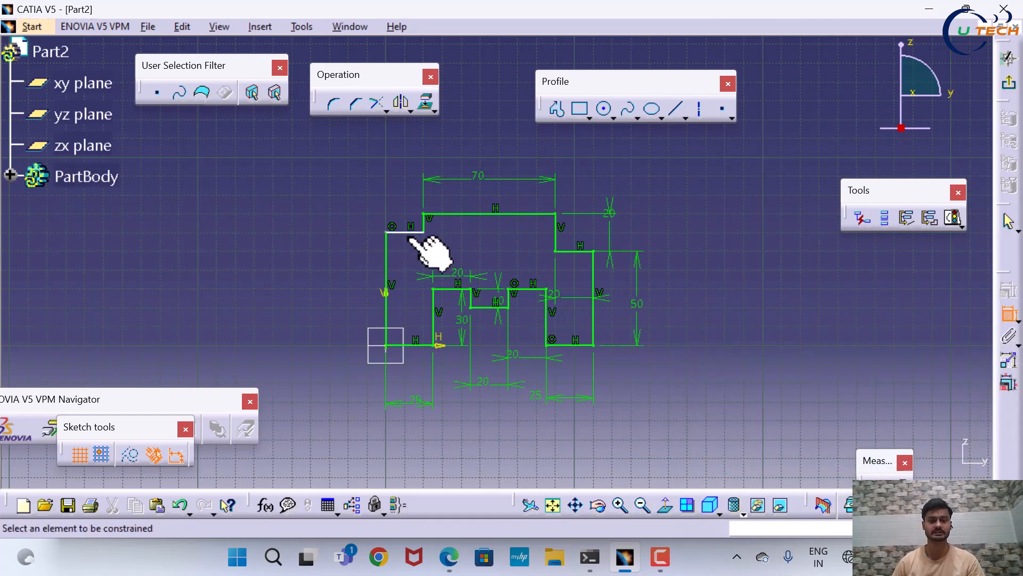
Step: Dimension the profile's outer left vertical edge, placing the dimension outside the profile, and set it to 50 mm
click(387, 273)
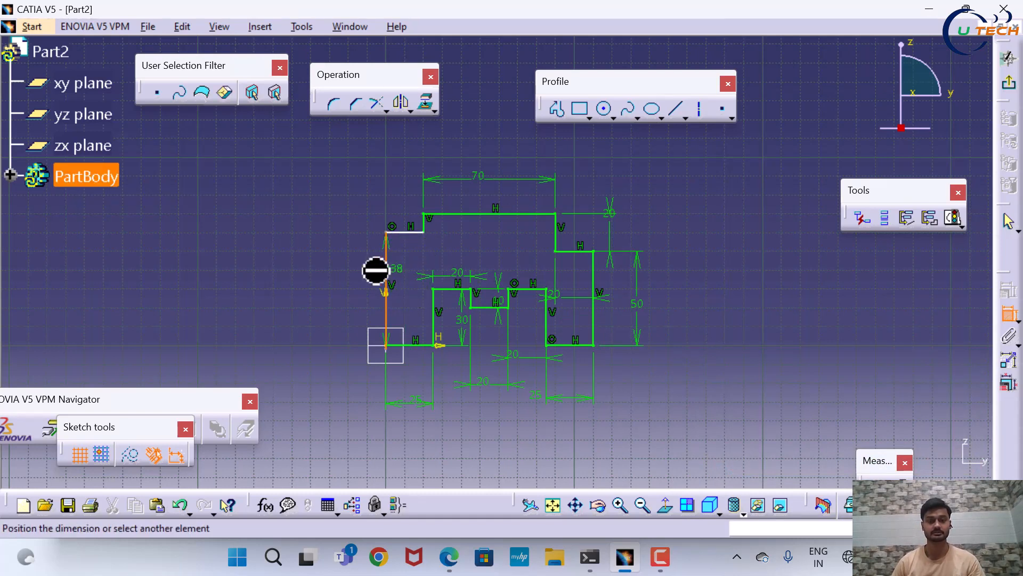
click(366, 288)
double_click(365, 271)
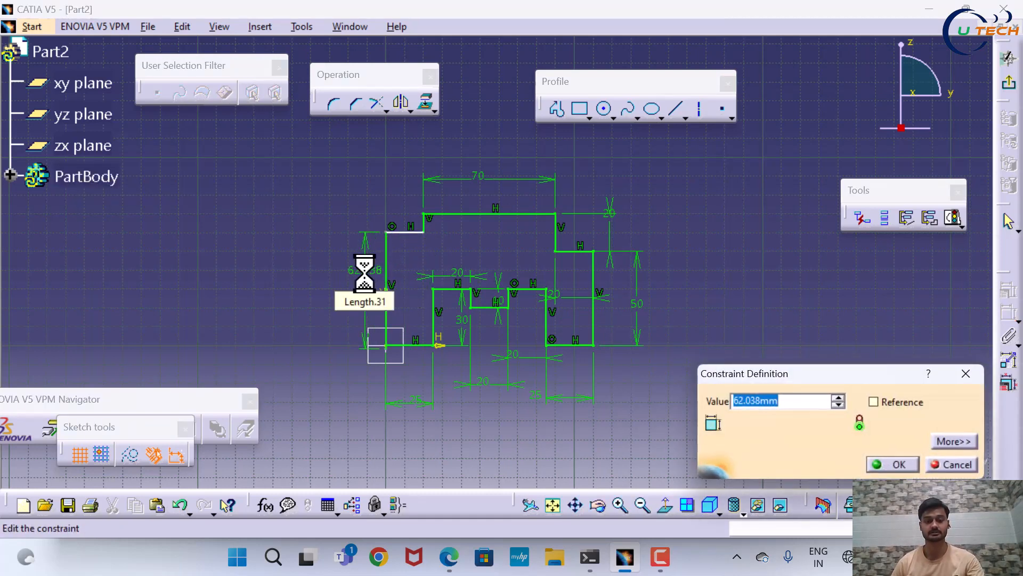
text(50)
click(887, 464)
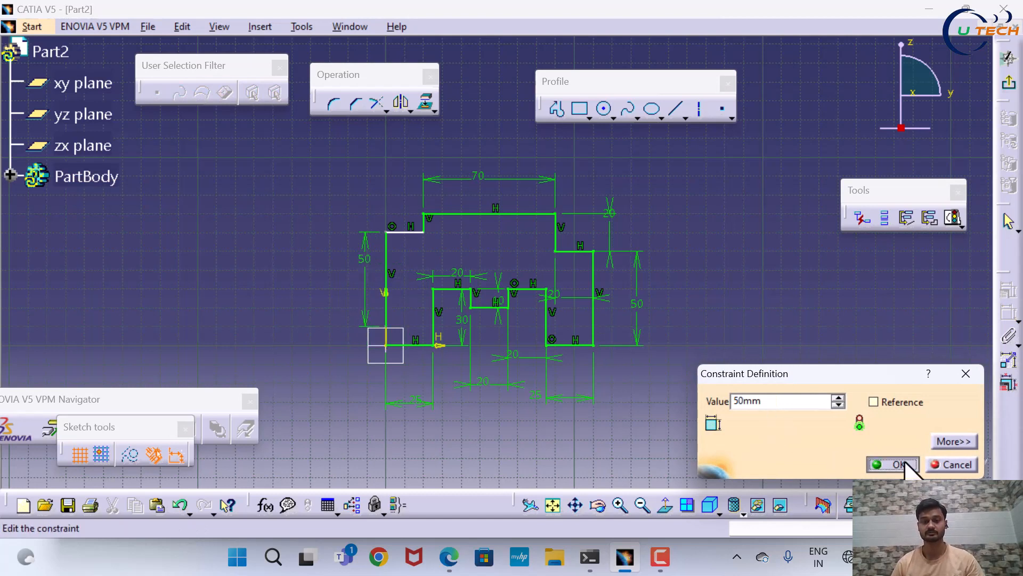
Step: Dimension the upper left vertical step edge of the profile as 20 mm and exit the sketch
click(425, 224)
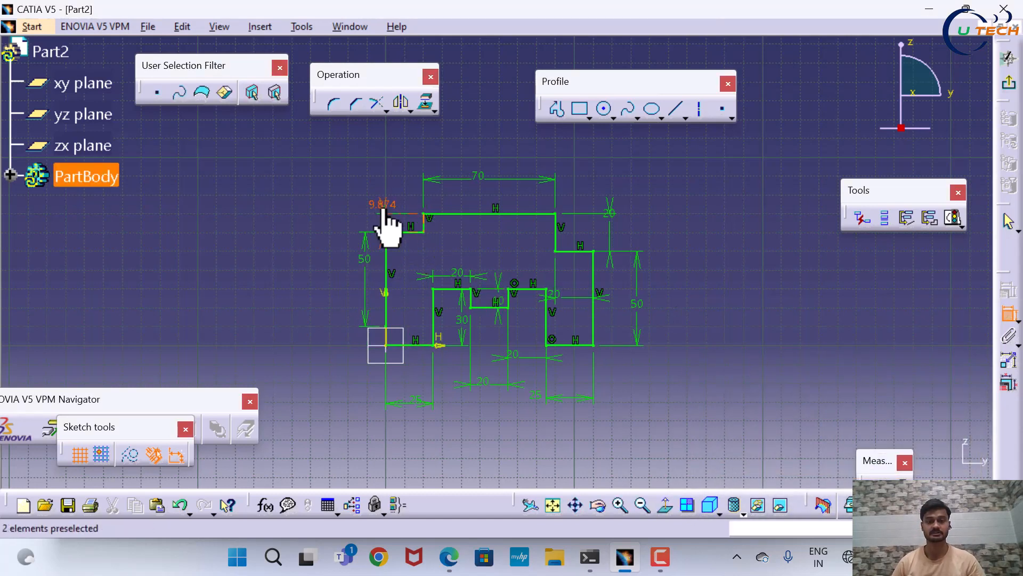
double_click(383, 215)
text(2)
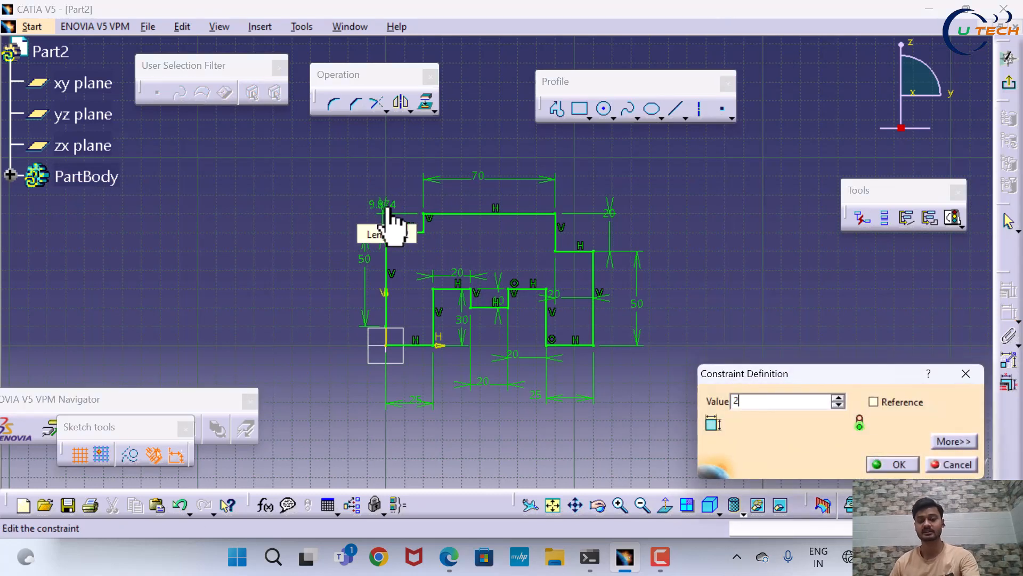
text(0mm)
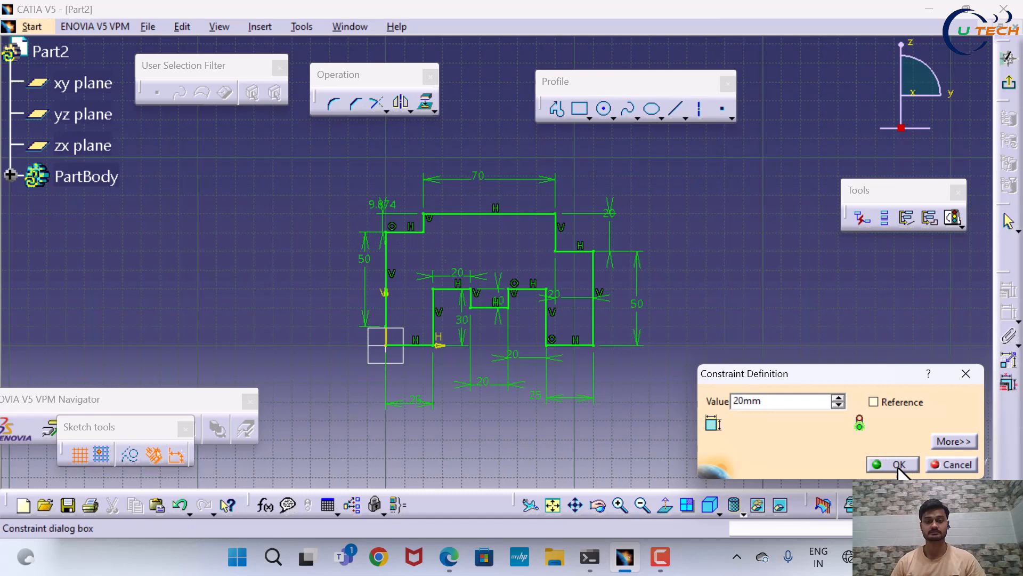
click(898, 465)
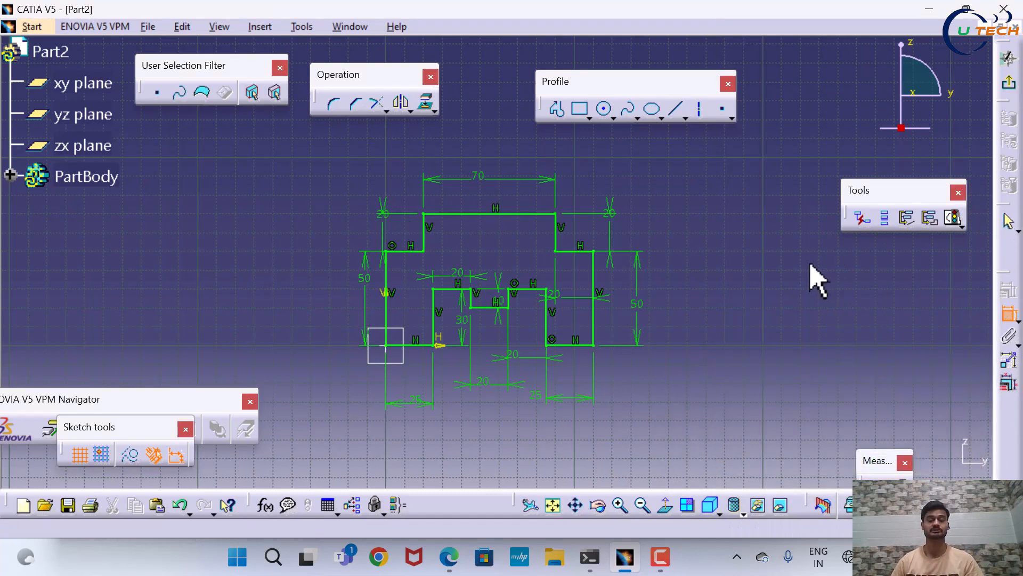
click(1008, 84)
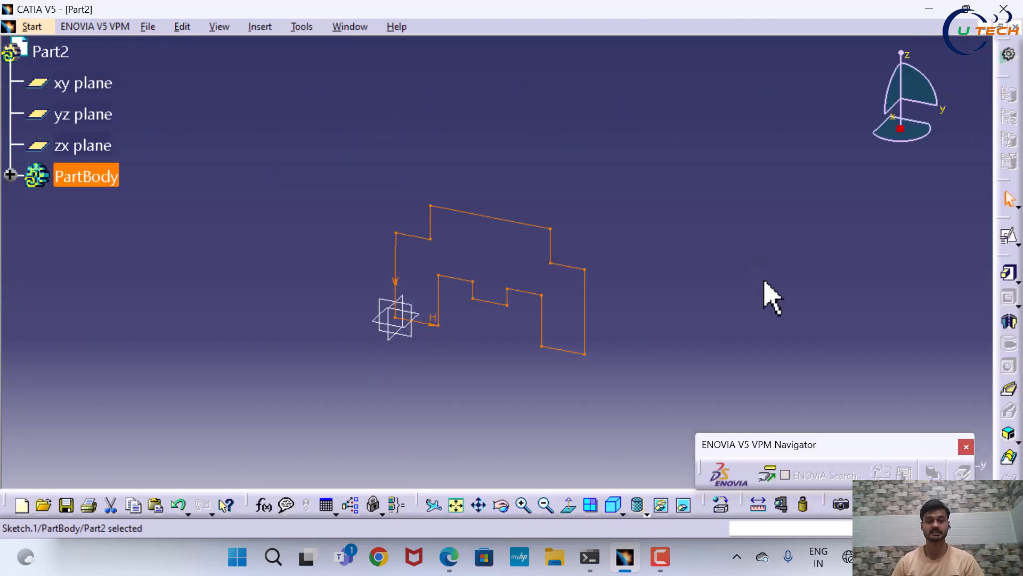